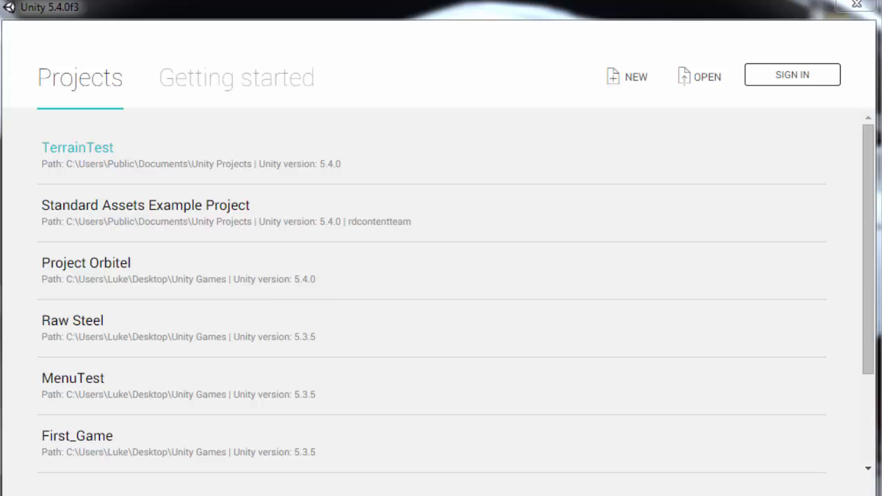
Start a new 3D project and name it 'Example'
left_click(629, 80)
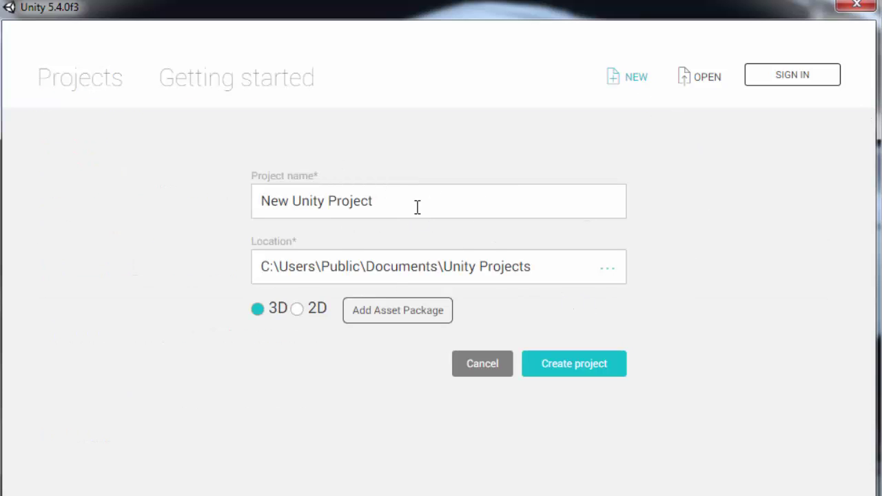
left_click_drag(415, 205, 177, 221)
key("BackSpace")
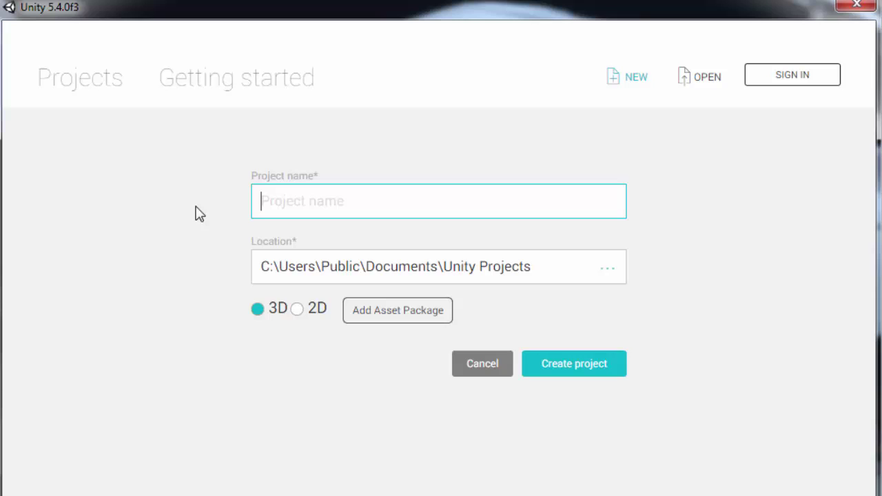
type("Example")
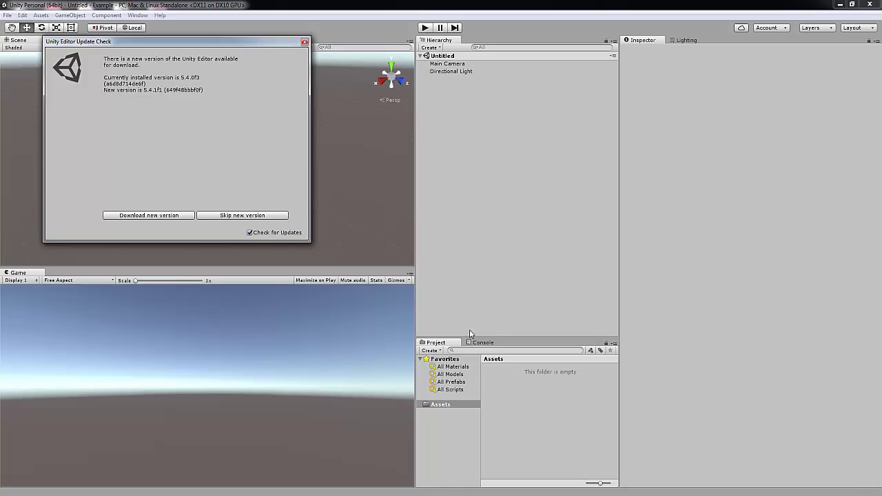
Dismiss the update notice and save the scene as 'ExampleScene' in Assets
left_click(305, 42)
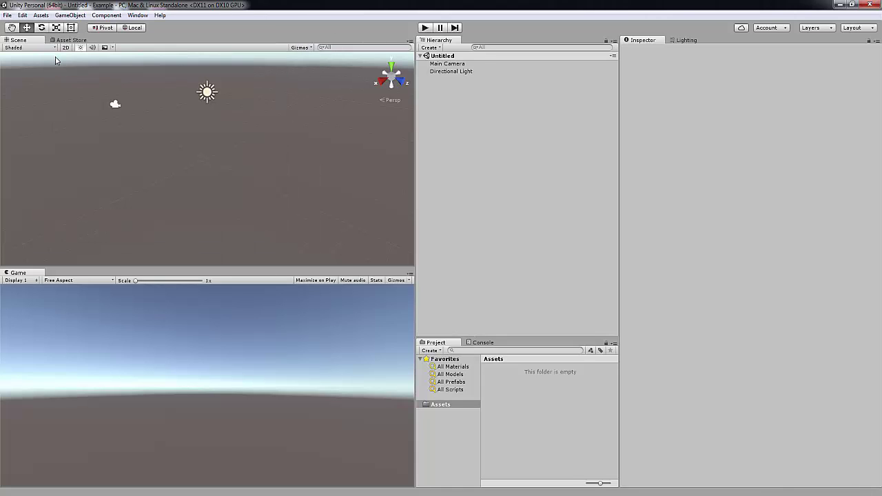
left_click(8, 16)
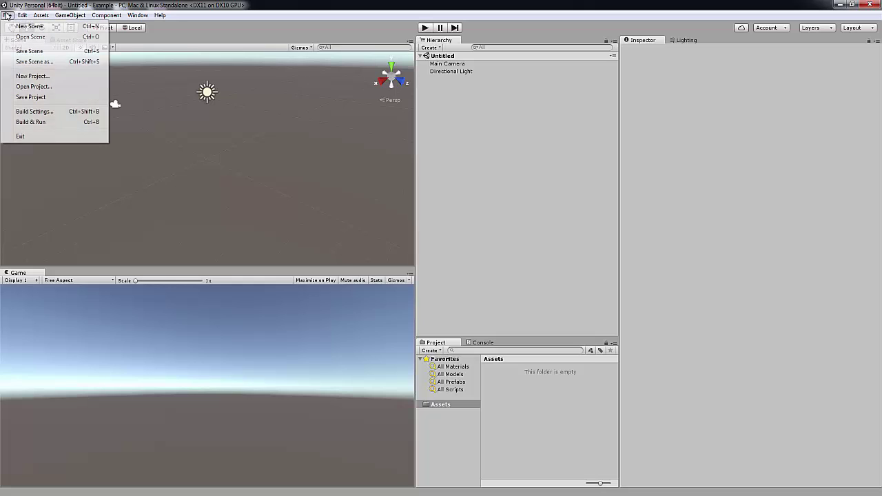
left_click(29, 26)
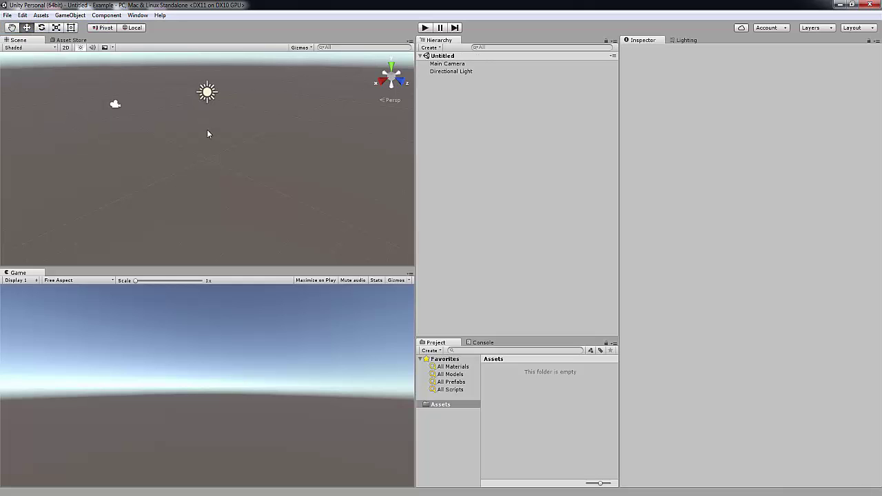
left_click(8, 15)
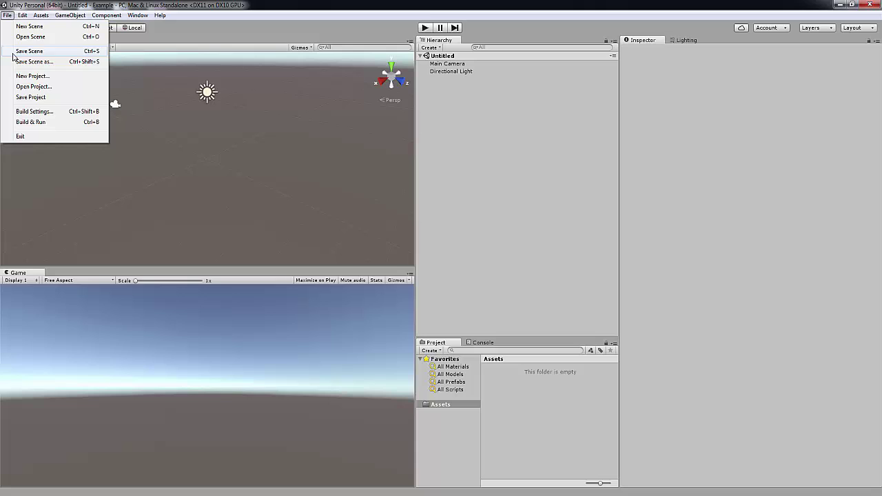
left_click(35, 61)
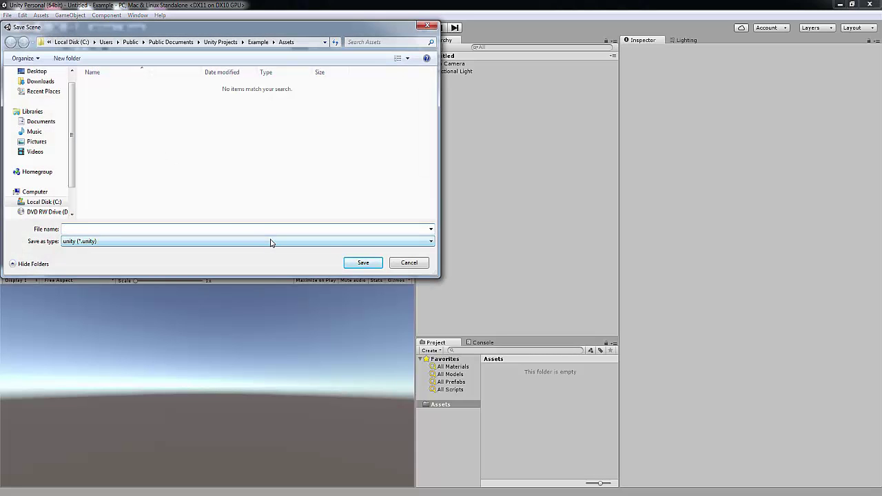
type("ExampleScene")
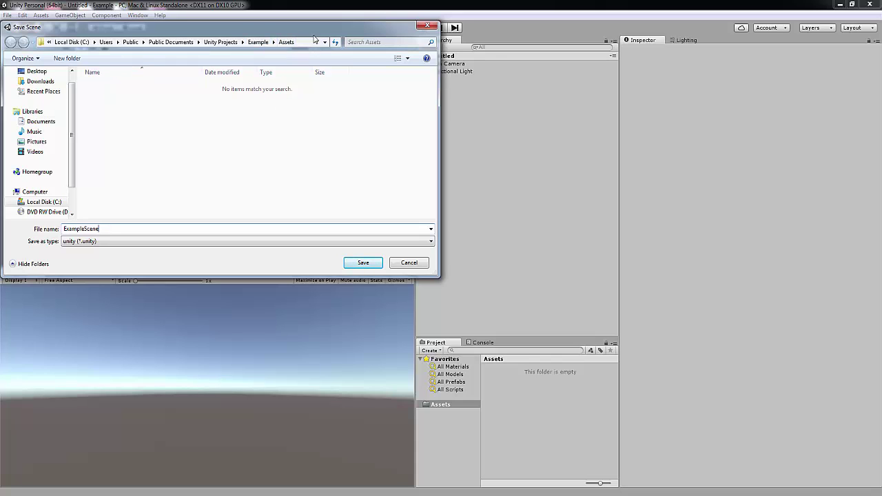
left_click(364, 264)
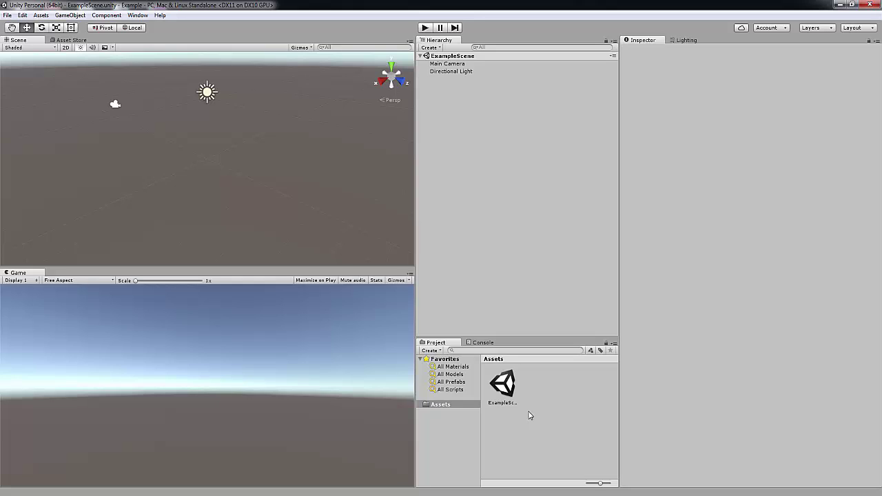
Add a Cube to the scene through GameObject > 3D Object > Cube
left_click(64, 15)
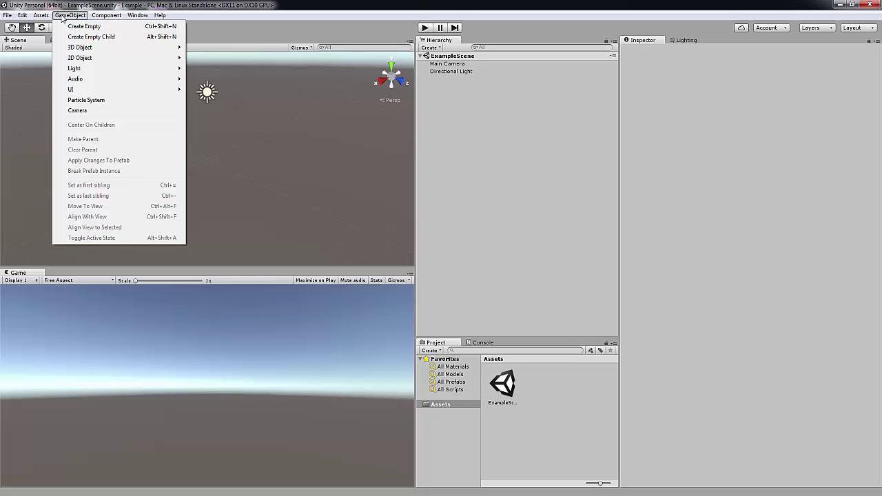
mouse_move(88, 51)
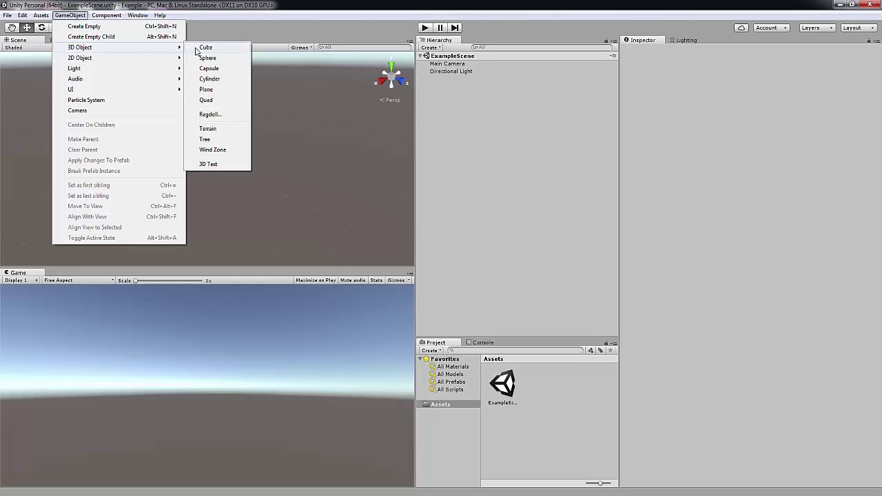
left_click(204, 47)
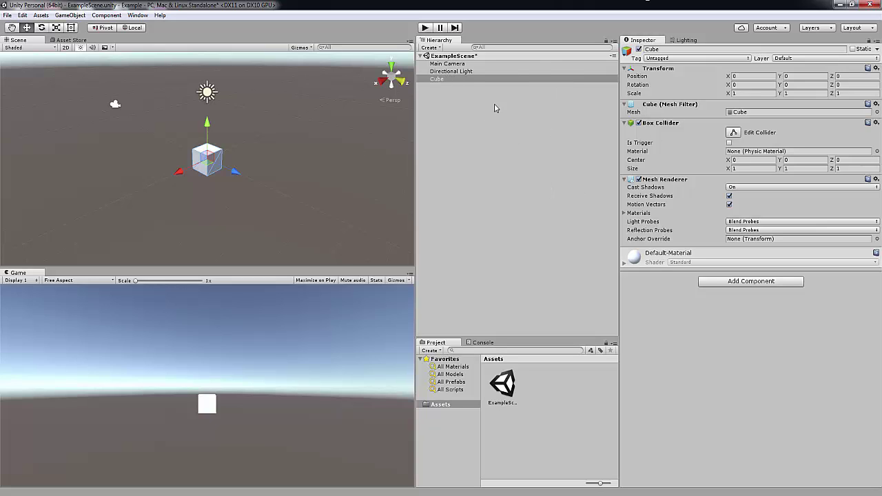
double_click(444, 81)
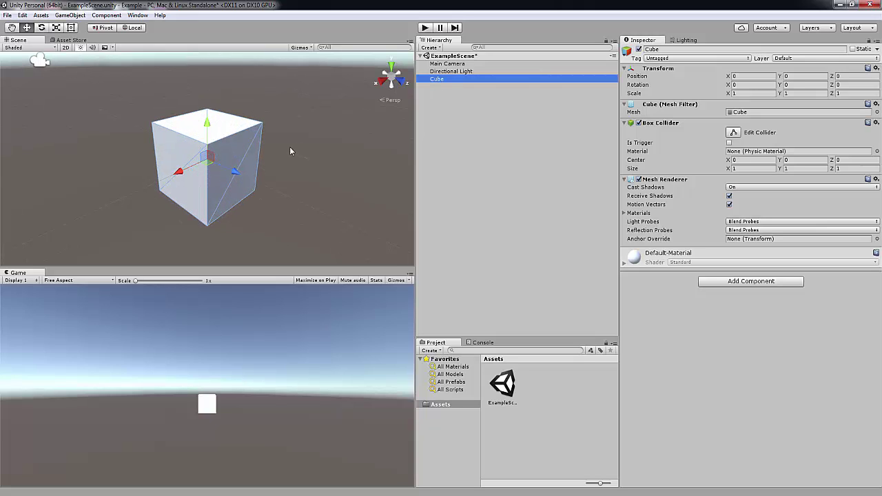
left_click(452, 64)
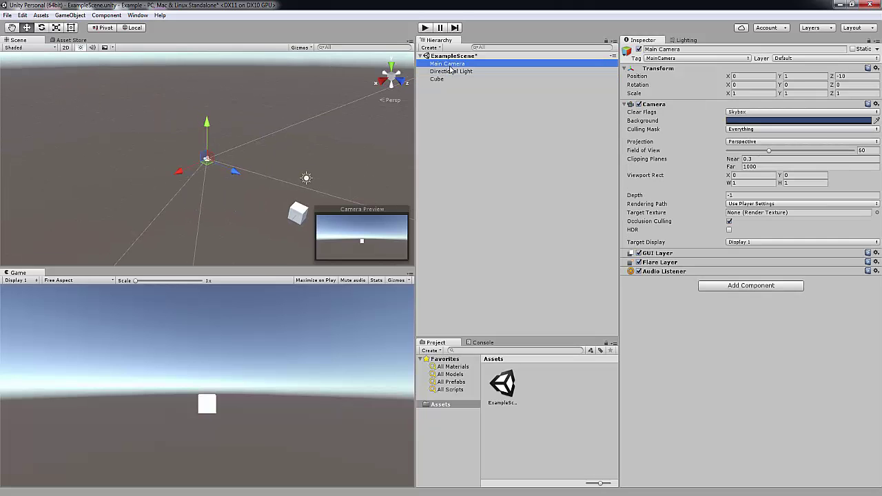
double_click(437, 79)
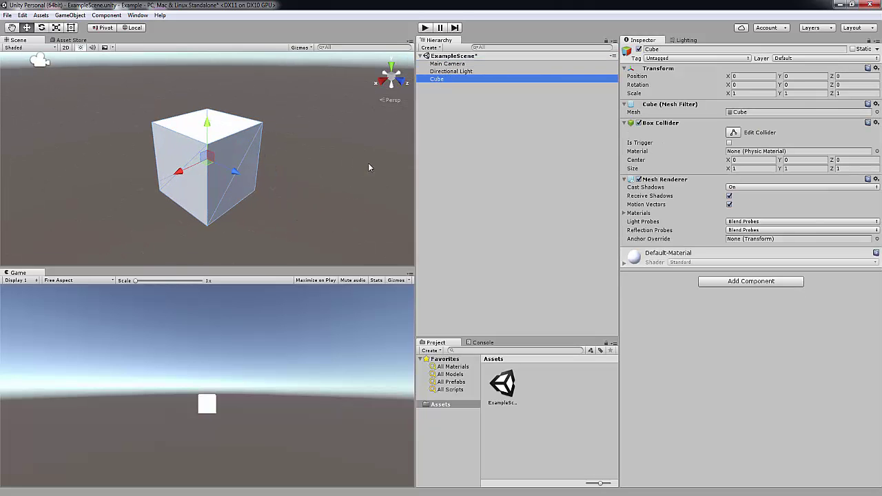
scroll(262, 134, "down", 10)
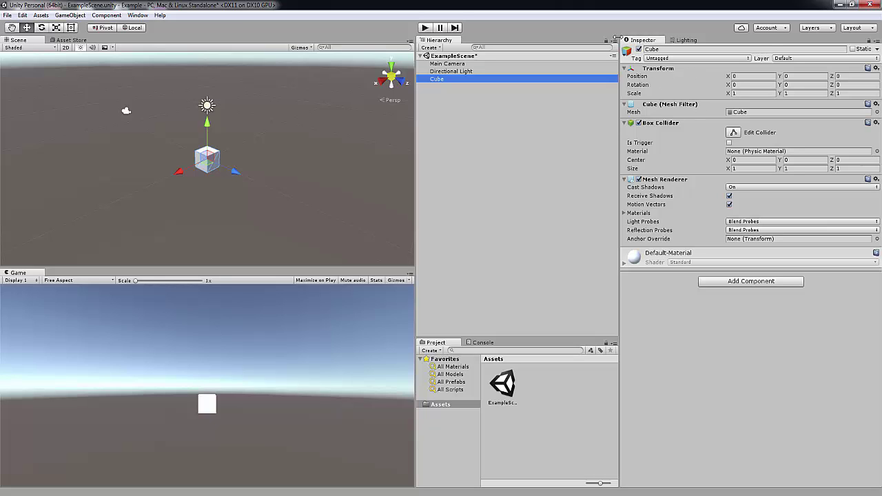
left_click(650, 88)
Show the Console panel and nudge the cube along Z to position 0, 0, 0.01
left_click(487, 347)
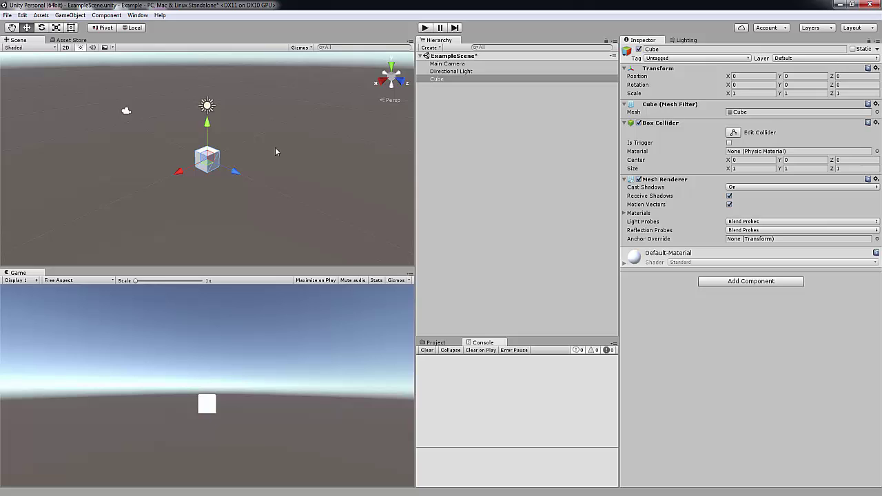
mouse_move(236, 178)
left_mouse_down()
mouse_move(270, 193)
mouse_move(126, 112)
mouse_move(252, 191)
mouse_move(226, 173)
mouse_move(244, 181)
left_mouse_up()
Orbit, zoom, frame and pan the Scene view to see the cube from a new angle
left_click_drag(224, 231, 256, 134, "alt")
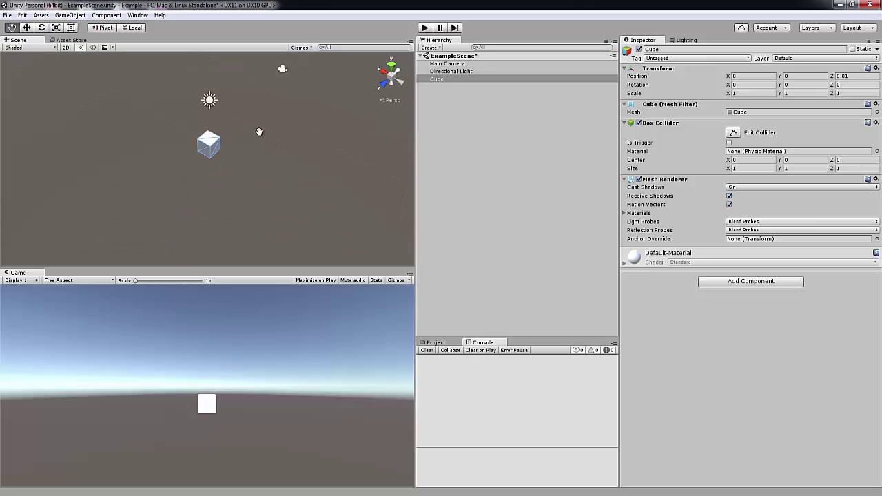
scroll(256, 134, "up", 3)
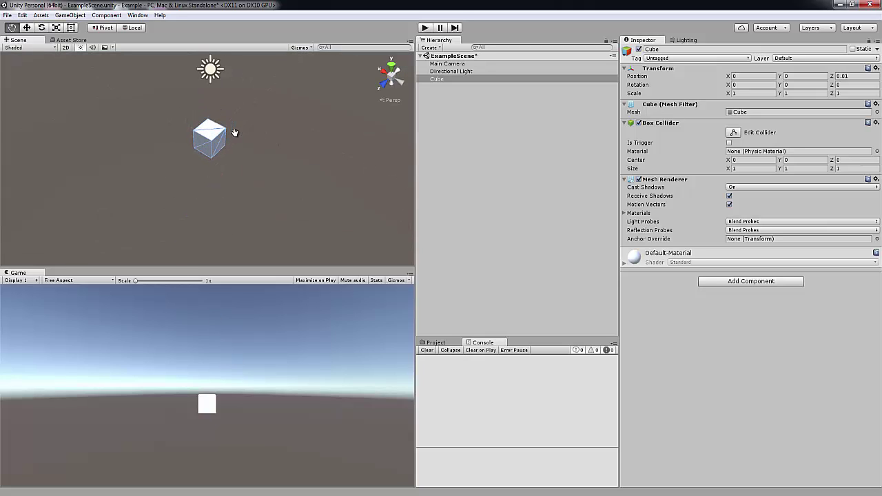
scroll(235, 131, "down", 3)
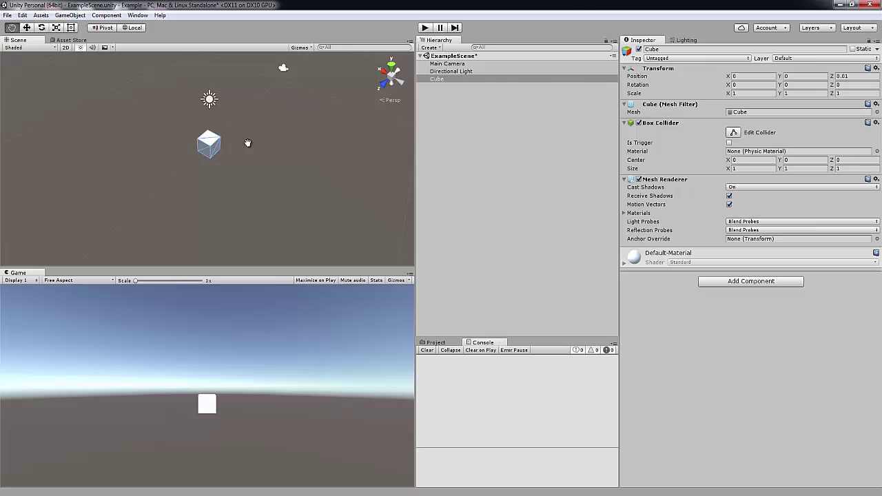
left_click_drag(248, 142, 140, 89, "alt")
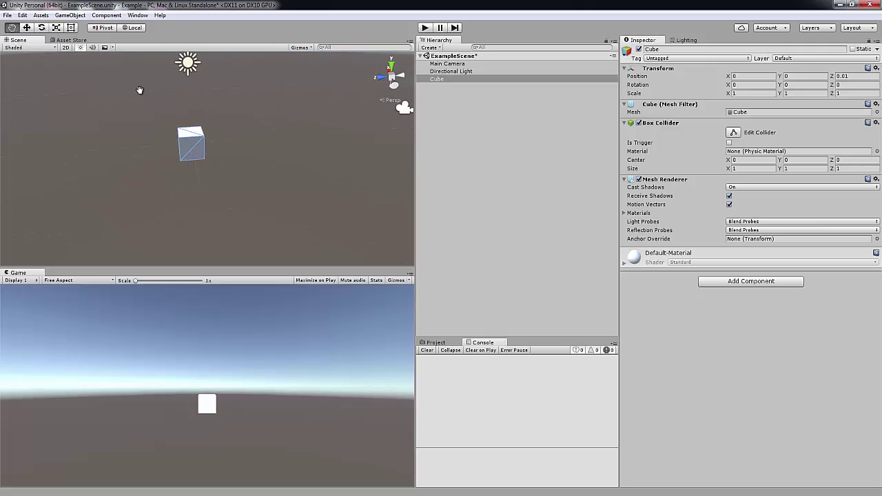
key("f")
left_click(12, 28)
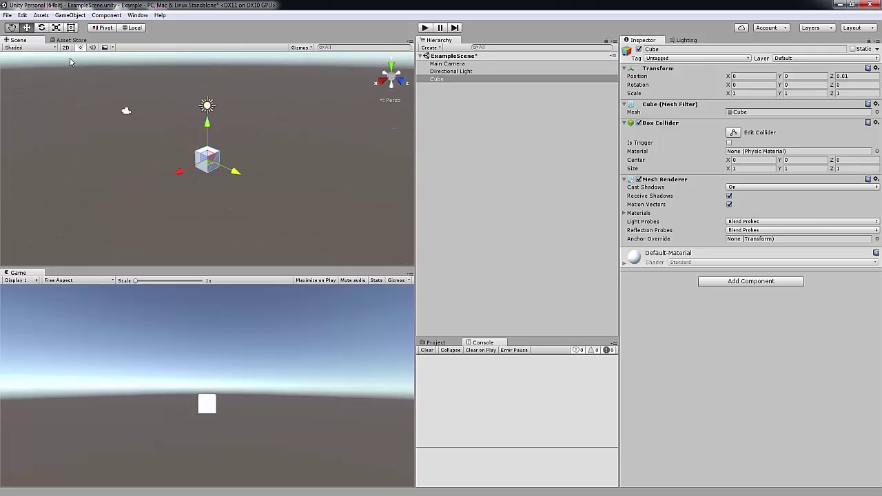
left_click_drag(256, 154, 244, 175)
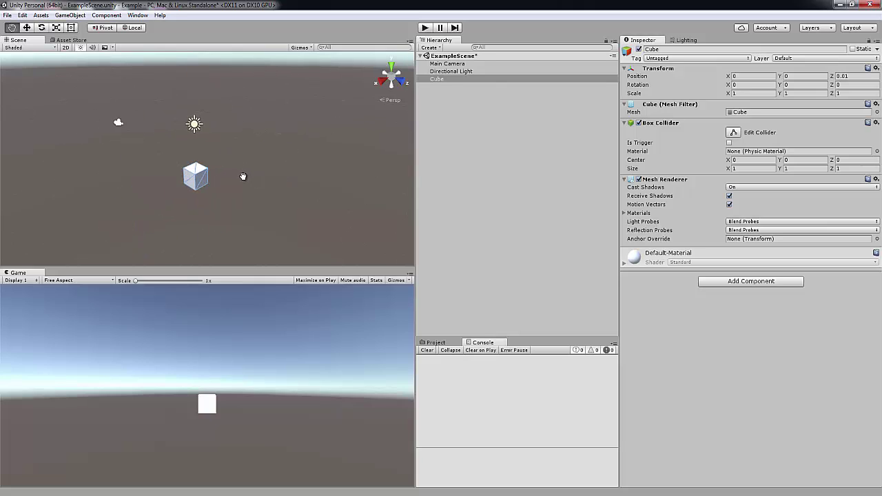
left_click_drag(310, 142, 155, 79, "alt")
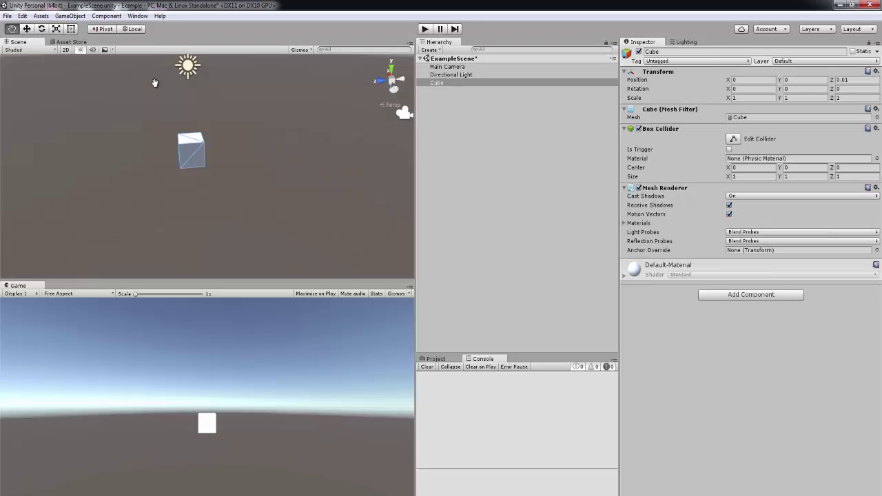
Move the cube along Y and Z, then tilt it to a new rotation
left_click(28, 29)
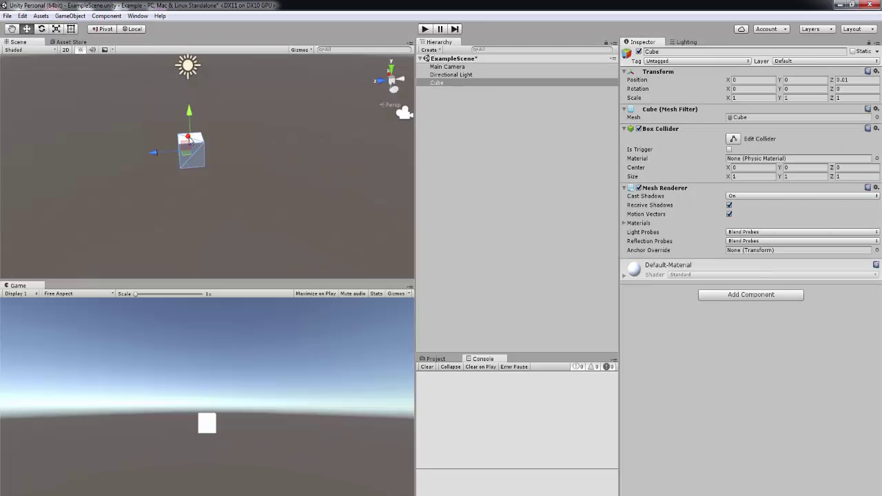
left_click(263, 166)
left_click(195, 139)
mouse_move(192, 110)
left_mouse_down()
mouse_move(191, 143)
mouse_move(192, 114)
left_mouse_up()
left_click_drag(158, 153, 187, 105)
left_click(42, 30)
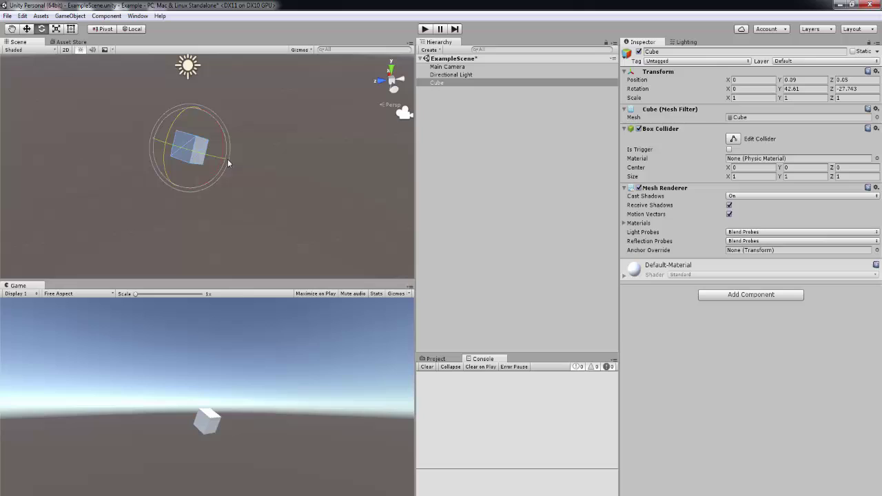
left_click_drag(228, 132, 181, 98)
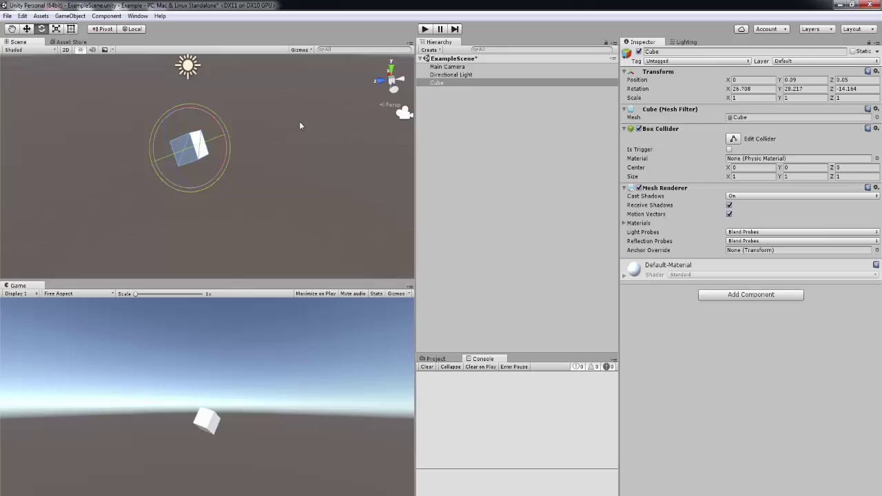
Scale the cube up and stretch it along Z and Y, then resize it with rect handles
left_click(58, 31)
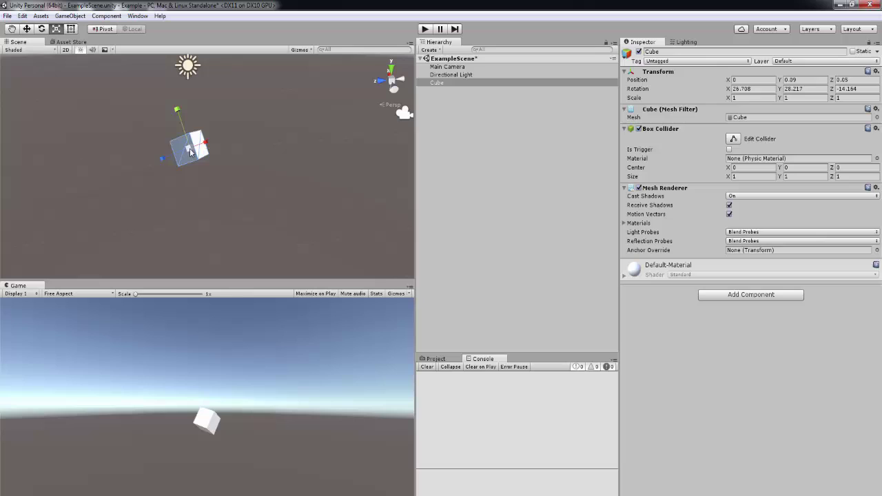
left_click_drag(191, 151, 219, 150)
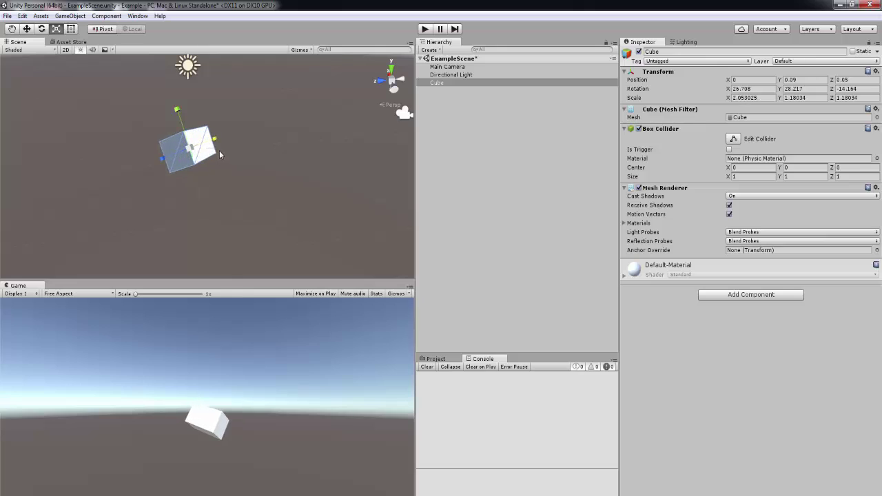
left_click_drag(161, 159, 125, 187)
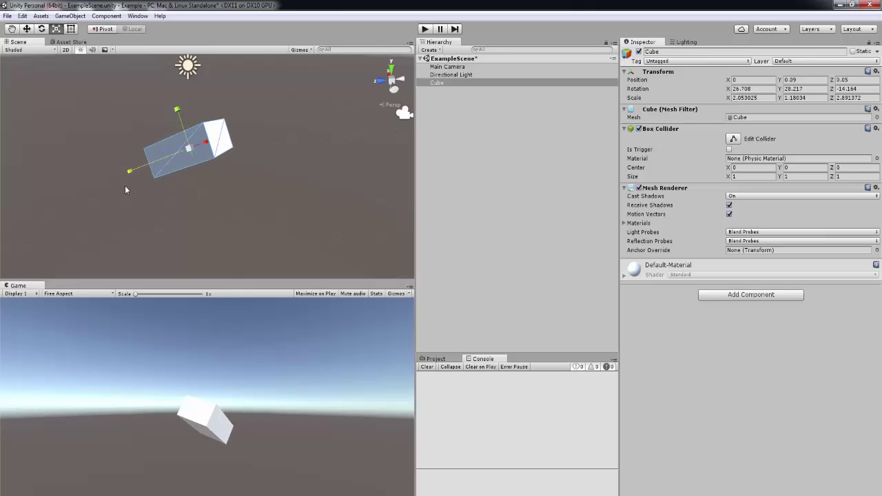
left_click_drag(177, 109, 167, 86)
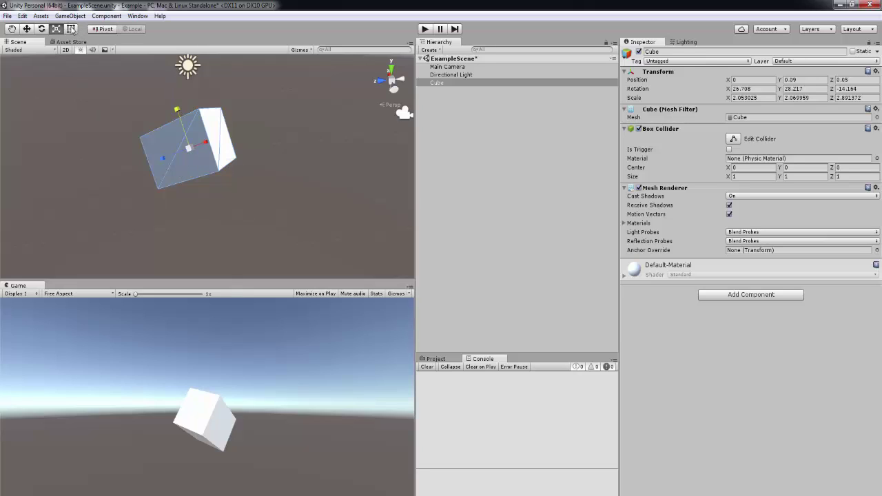
left_click(70, 29)
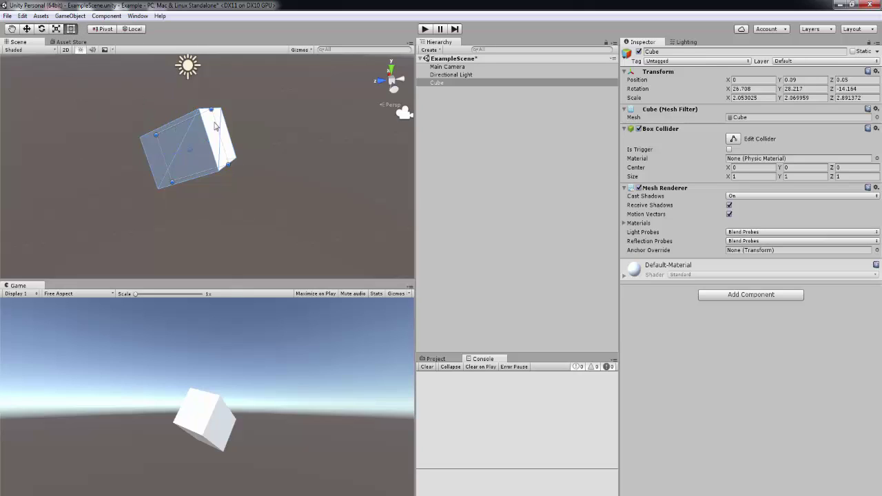
left_click_drag(211, 110, 173, 142)
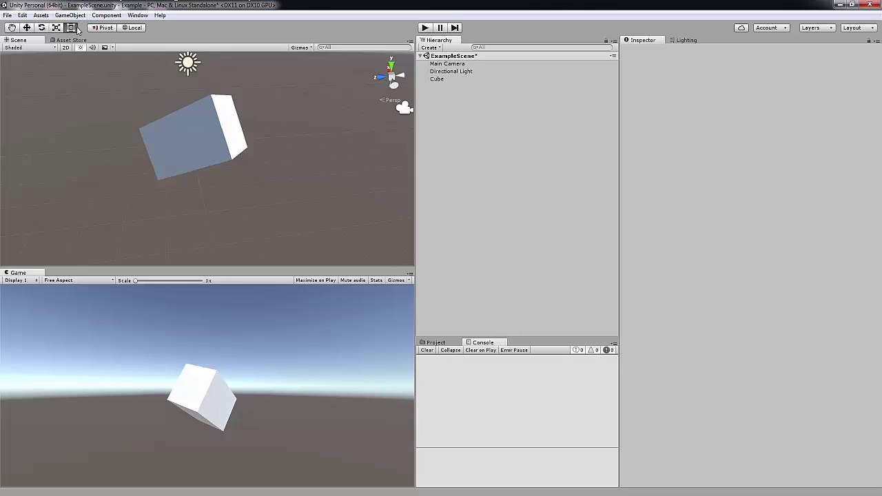
Import all items of the Environment standard package and show the Assets folders
left_click(40, 15)
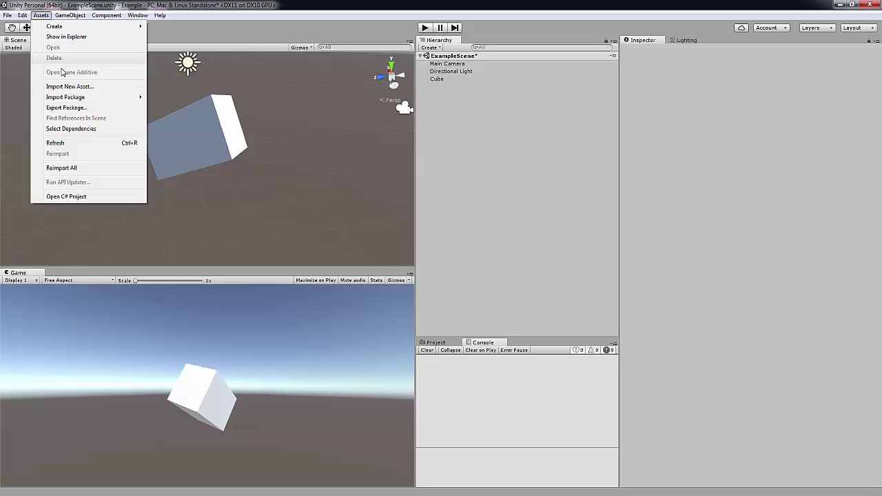
mouse_move(82, 101)
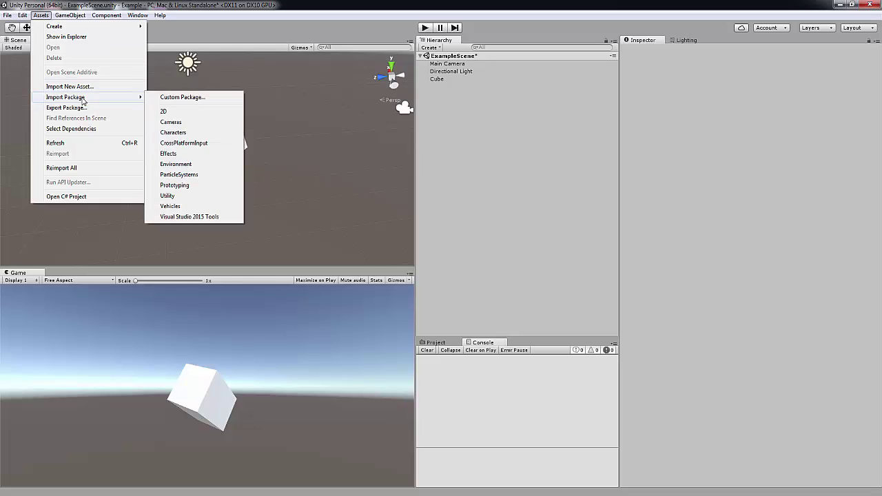
left_click(180, 164)
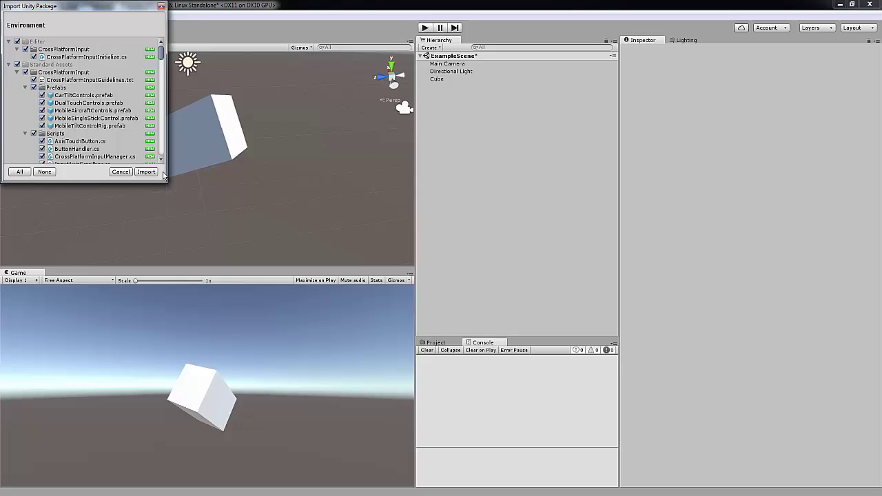
left_click(146, 171)
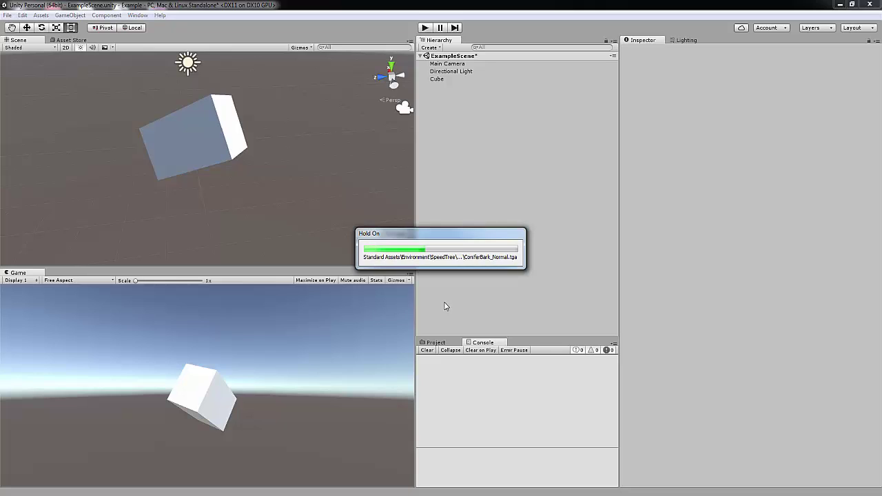
left_click(435, 344)
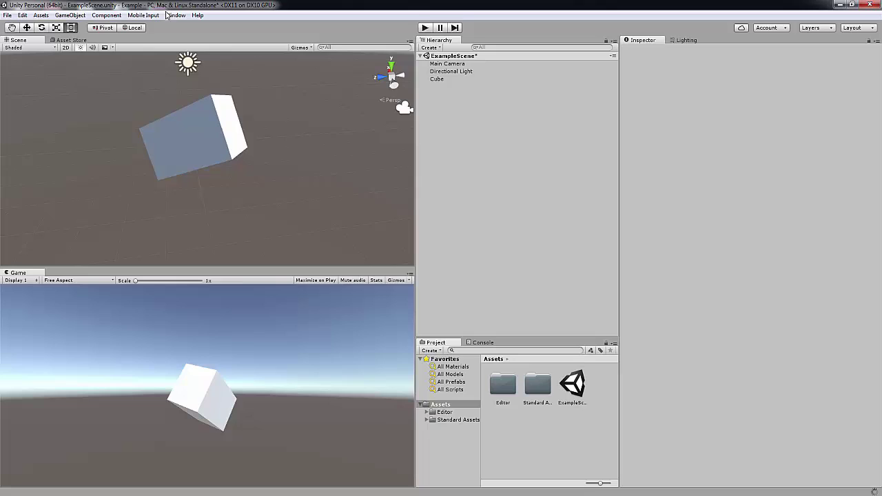
Begin importing the Characters standard package
left_click(43, 16)
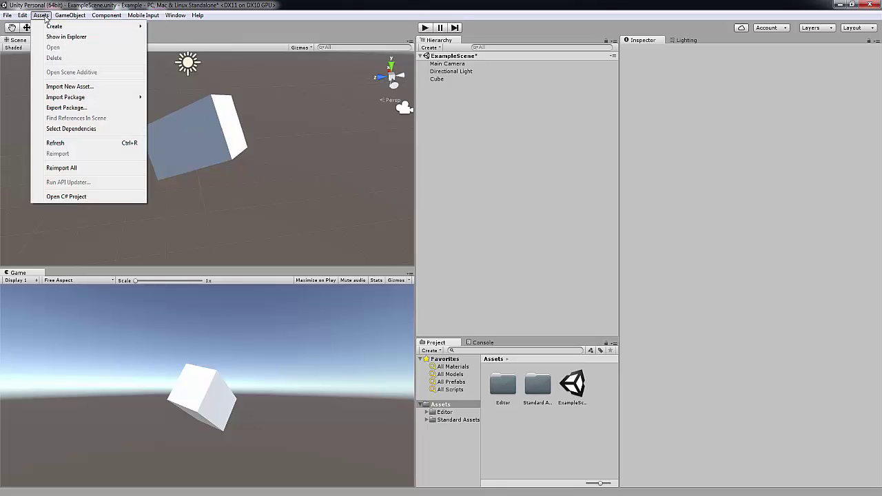
mouse_move(84, 104)
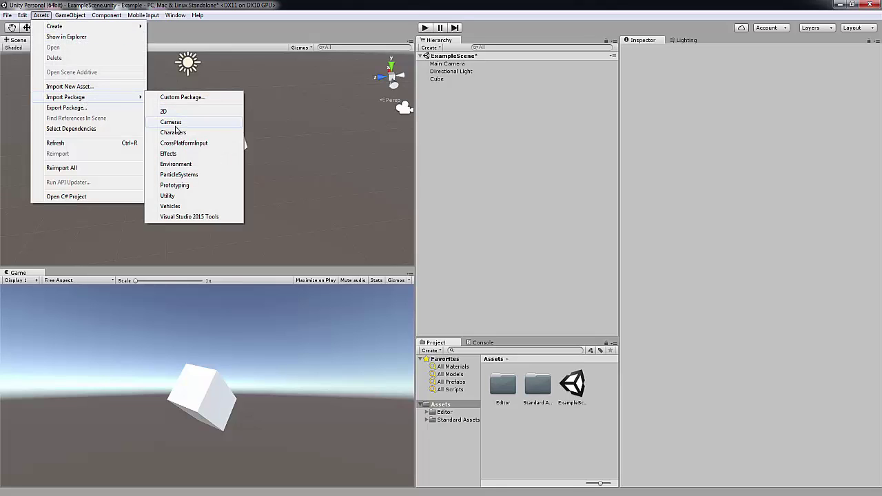
left_click(174, 133)
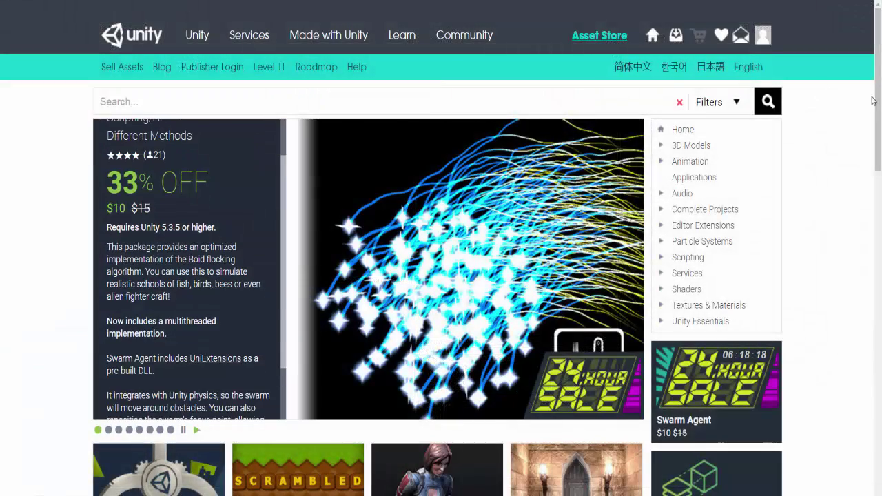
Browse popular Asset Store items, open Low Poly City Pack, then return to the Scene
left_click_drag(876, 103, 852, 311)
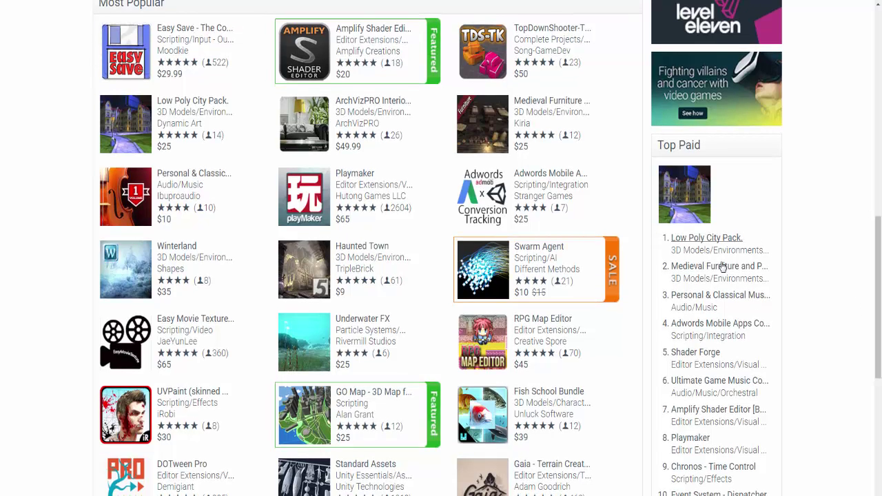
left_click(163, 105)
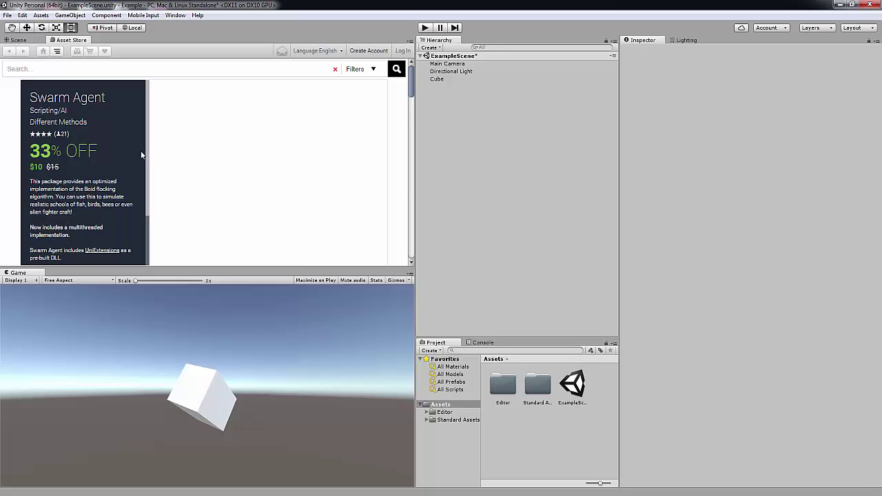
left_click(17, 40)
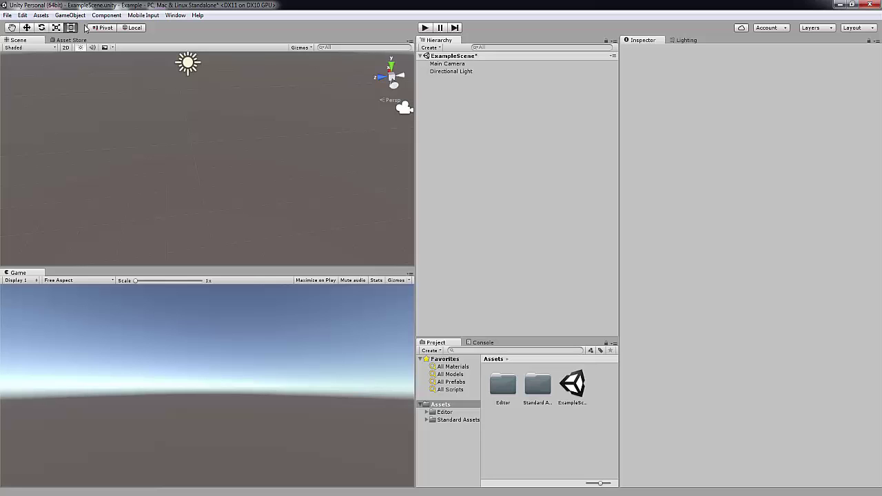
Add a Terrain object to the scene and tilt the view across it
left_click(76, 16)
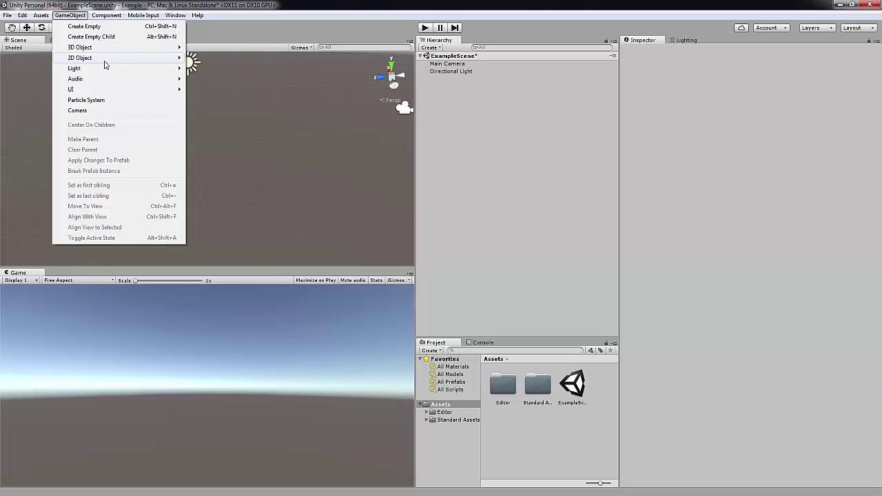
mouse_move(102, 52)
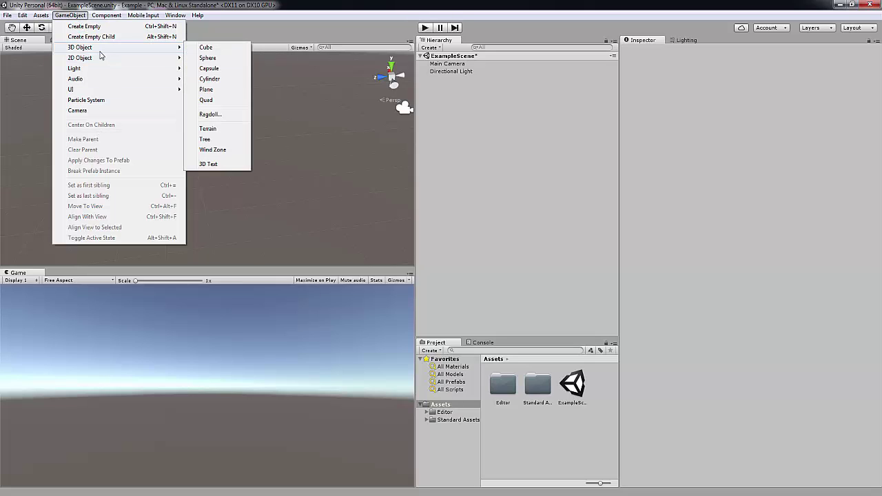
left_click(220, 132)
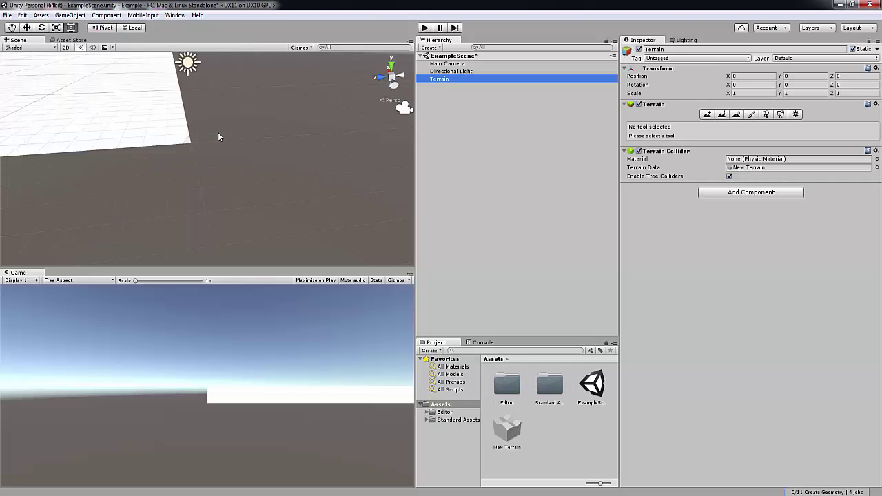
scroll(204, 123, "up", 5)
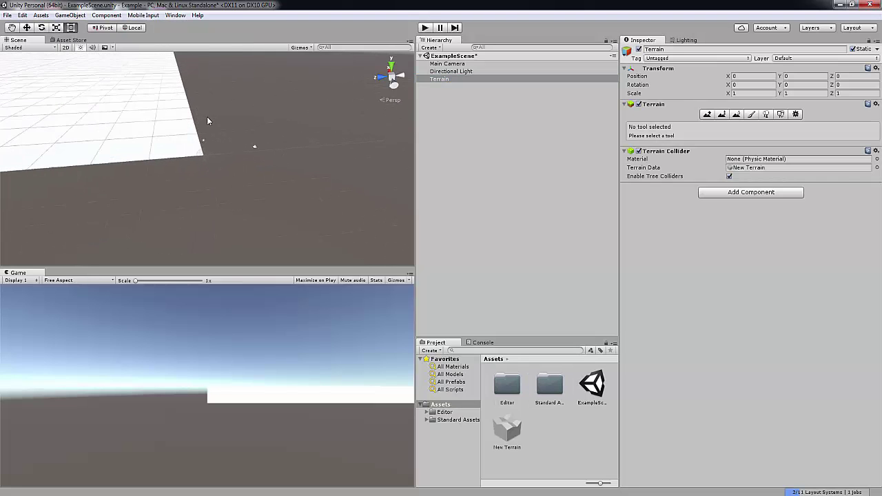
right_click_drag(247, 114, 172, 110)
scroll(175, 107, "down", 4)
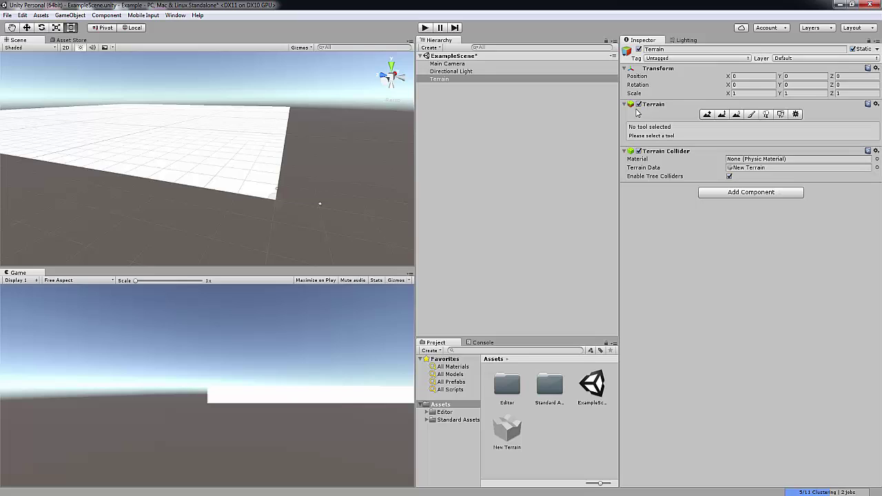
Sculpt mountain ridges using Raise/Lower Terrain with the hard round brush at size 22
left_click(707, 116)
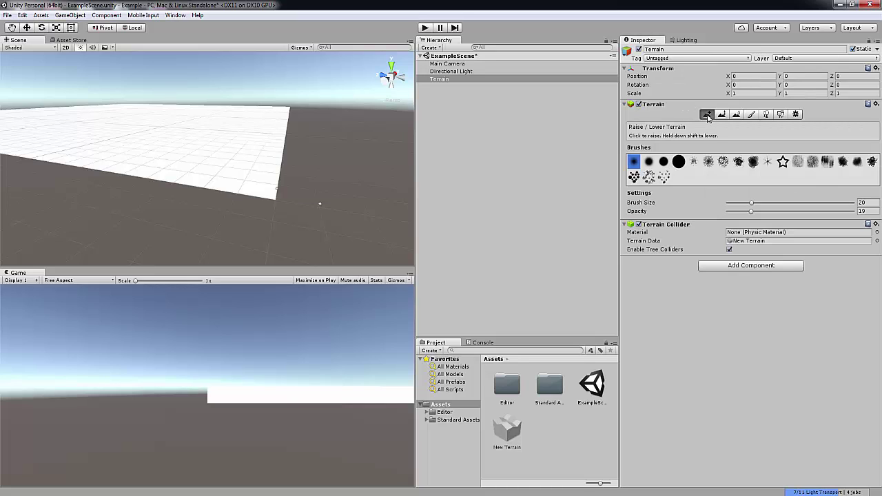
left_click(679, 163)
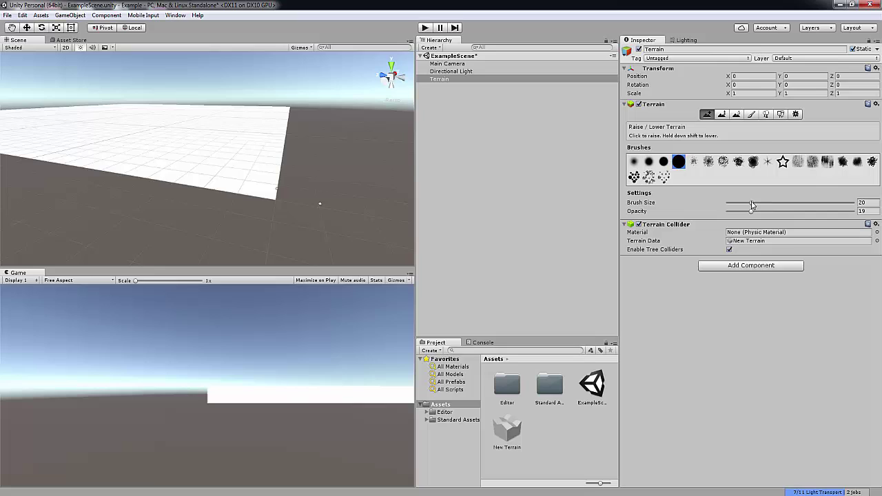
left_click_drag(750, 205, 754, 205)
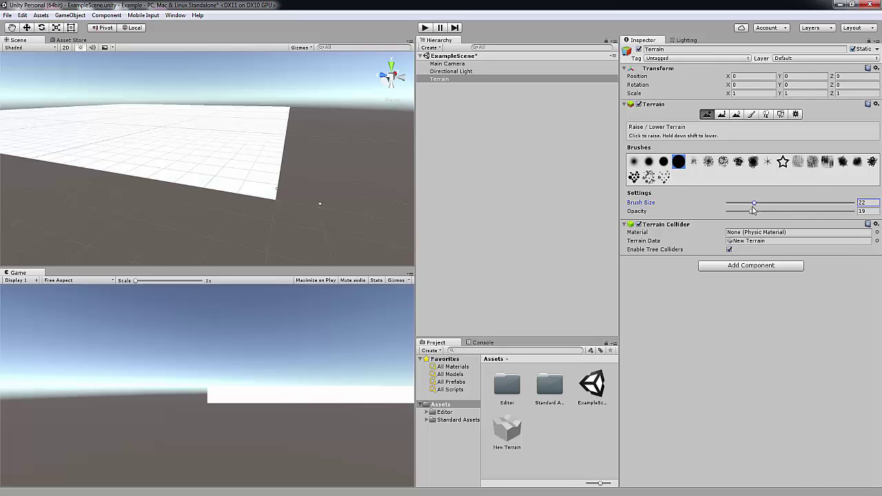
left_click(753, 211)
mouse_move(333, 147)
left_mouse_down("alt")
mouse_move(292, 132)
mouse_move(288, 143)
mouse_move(189, 156)
mouse_move(114, 155)
left_mouse_up("alt")
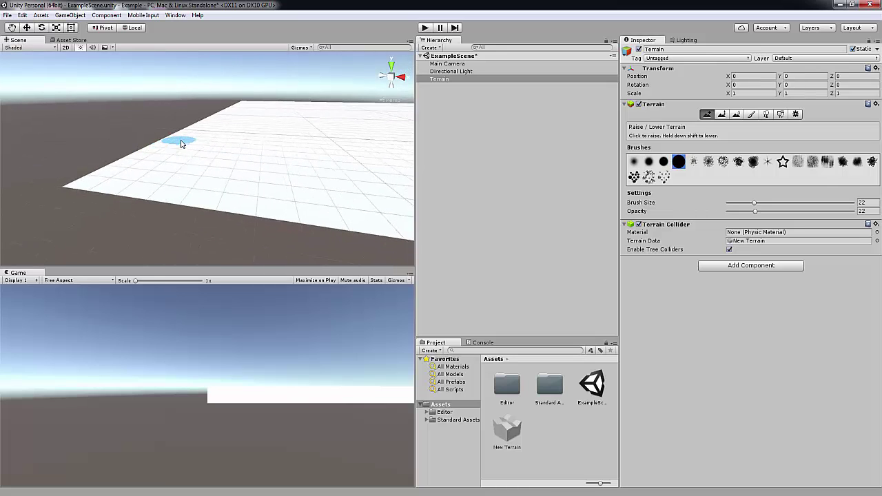
mouse_move(165, 166)
left_mouse_down()
mouse_move(129, 164)
mouse_move(150, 150)
mouse_move(158, 172)
mouse_move(199, 172)
mouse_move(207, 145)
mouse_move(148, 152)
mouse_move(120, 172)
mouse_move(104, 156)
mouse_move(202, 138)
mouse_move(219, 153)
mouse_move(241, 135)
mouse_move(231, 125)
mouse_move(183, 133)
mouse_move(208, 181)
mouse_move(220, 196)
mouse_move(262, 176)
mouse_move(253, 154)
mouse_move(194, 180)
mouse_move(127, 144)
mouse_move(94, 163)
mouse_move(155, 173)
mouse_move(164, 144)
mouse_move(158, 137)
mouse_move(212, 172)
mouse_move(320, 194)
mouse_move(282, 159)
mouse_move(248, 159)
mouse_move(292, 201)
mouse_move(339, 144)
mouse_move(337, 134)
mouse_move(271, 125)
mouse_move(24, 128)
mouse_move(63, 141)
left_mouse_up()
key("w")
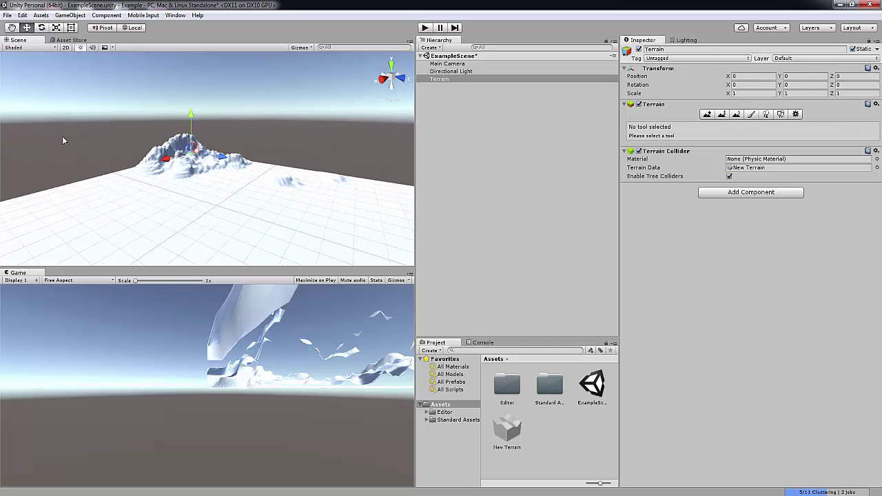
With Raise/Lower Terrain at opacity 50, build the peak taller and spikier
left_click(707, 114)
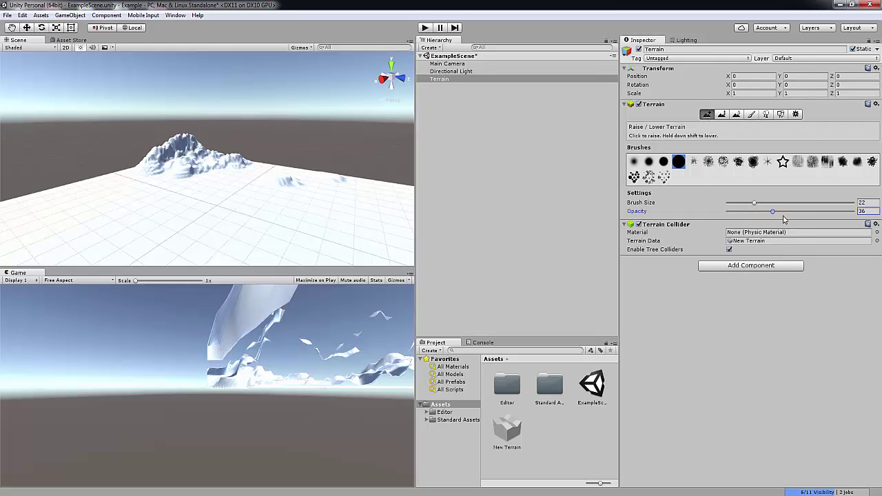
left_click_drag(784, 219, 790, 220)
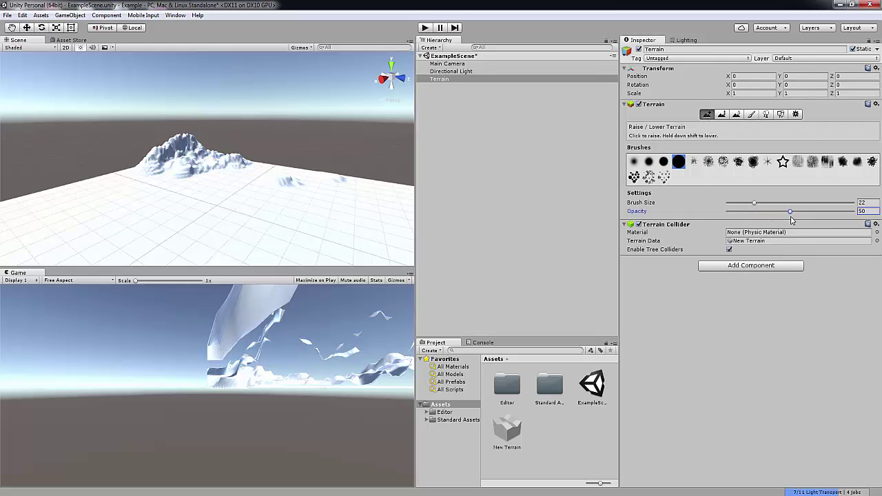
left_click(236, 195)
left_click(220, 165)
left_click(178, 167)
mouse_move(156, 169)
left_mouse_down()
mouse_move(122, 177)
mouse_move(137, 155)
mouse_move(162, 147)
mouse_move(196, 139)
mouse_move(208, 157)
mouse_move(184, 160)
mouse_move(178, 135)
mouse_move(191, 124)
mouse_move(213, 153)
mouse_move(203, 164)
mouse_move(287, 178)
mouse_move(146, 176)
left_mouse_up()
mouse_move(236, 177)
left_mouse_down()
mouse_move(221, 181)
mouse_move(259, 148)
left_mouse_up()
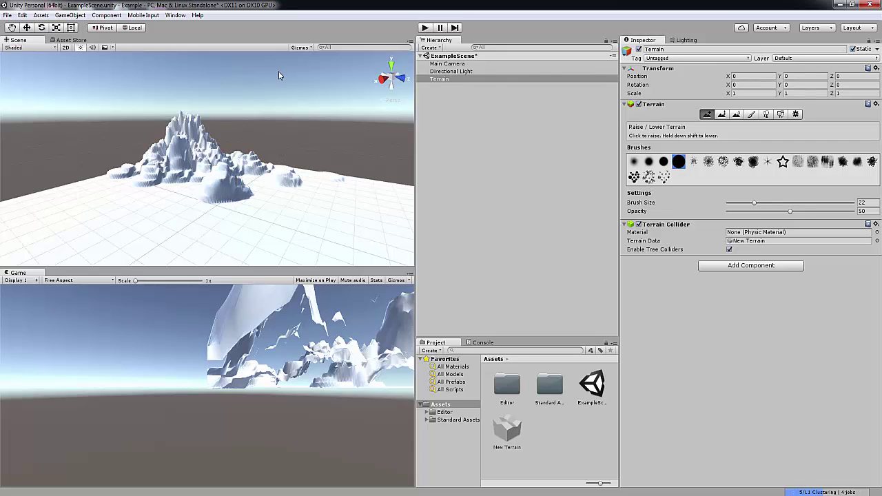
Zoom out and set the terrain brush to size 49 and opacity 95
scroll(288, 150, "down", 8)
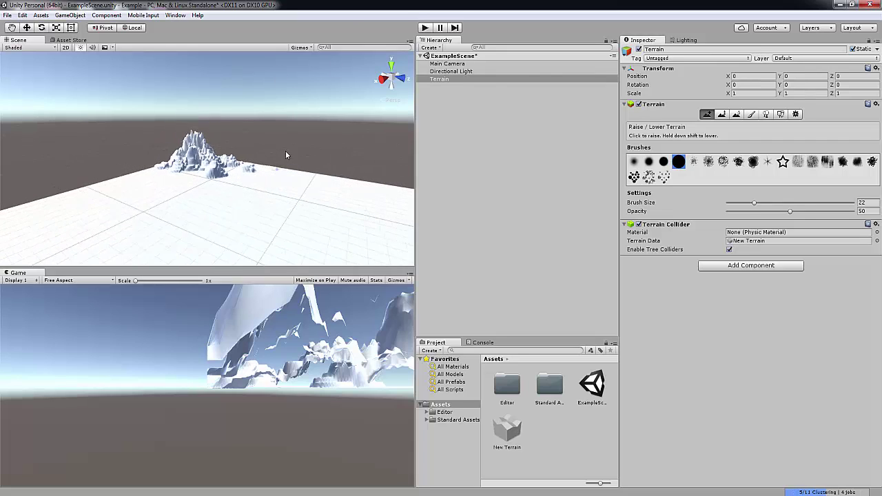
scroll(282, 153, "down", 8)
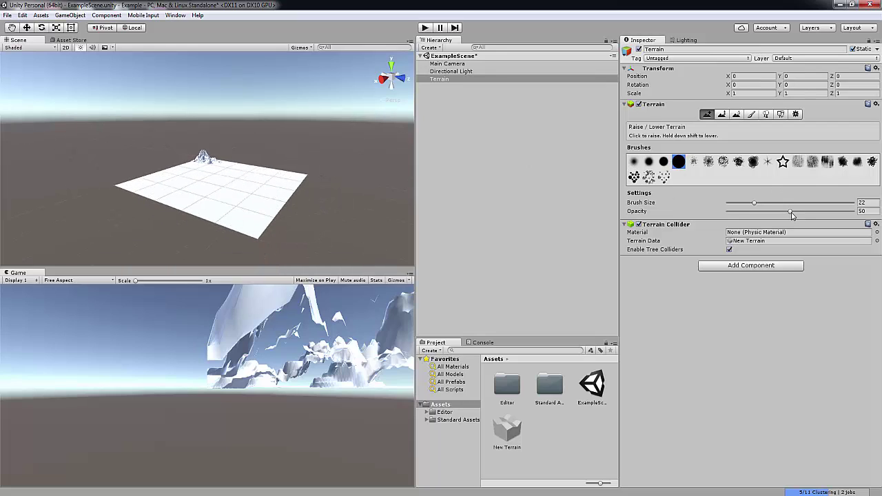
left_click_drag(792, 216, 818, 216)
left_click_drag(784, 204, 796, 205)
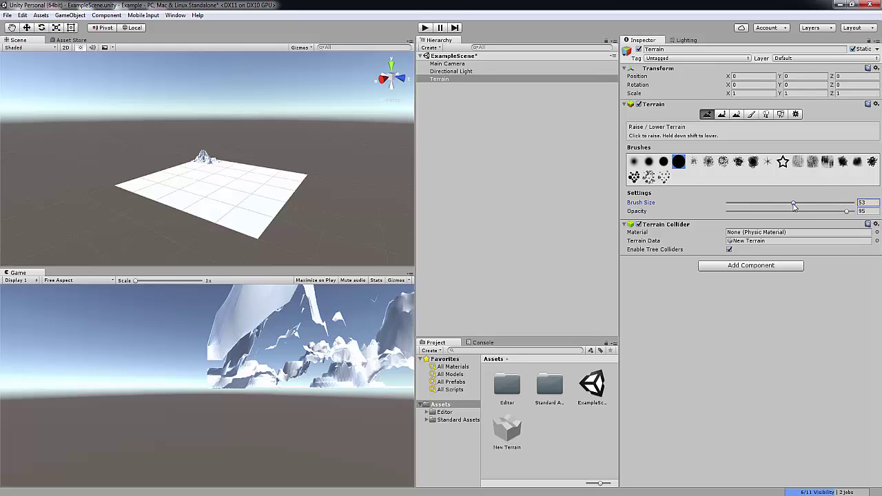
Sculpt jagged snowy ridges along the terrain edges, leaving the centre flat
left_click(190, 169)
mouse_move(188, 170)
left_mouse_down()
mouse_move(127, 188)
mouse_move(200, 216)
mouse_move(263, 226)
mouse_move(303, 179)
mouse_move(265, 215)
mouse_move(294, 179)
mouse_move(221, 162)
mouse_move(233, 166)
mouse_move(148, 178)
mouse_move(210, 162)
left_mouse_up()
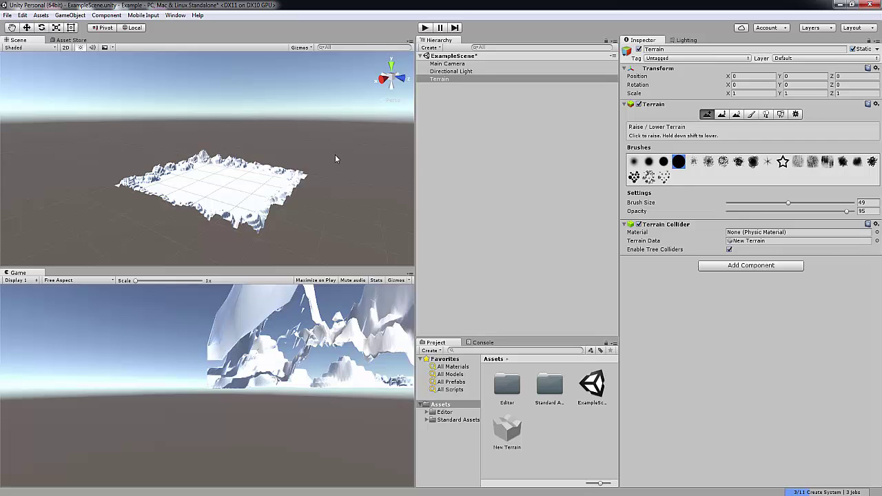
key("w")
left_click_drag(230, 173, 200, 181, "alt")
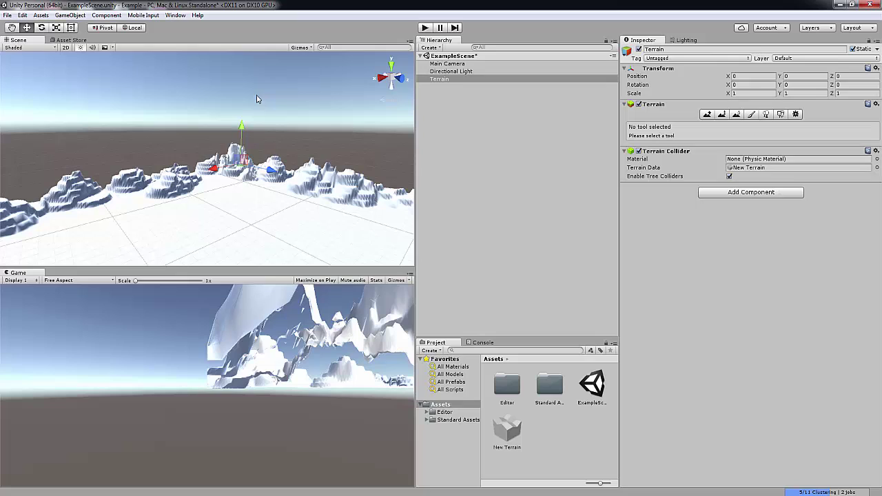
Select the Terrain and start adding a new texture in Paint Texture's Edit Textures
left_click(107, 191)
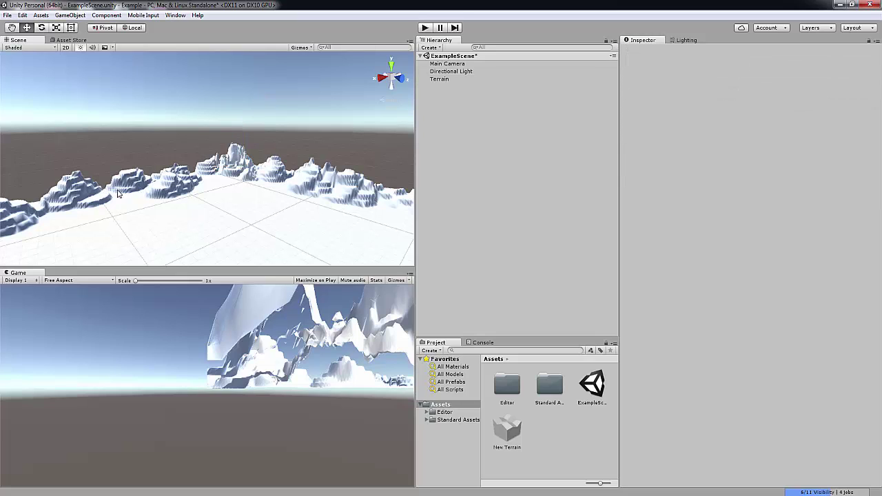
left_click(446, 79)
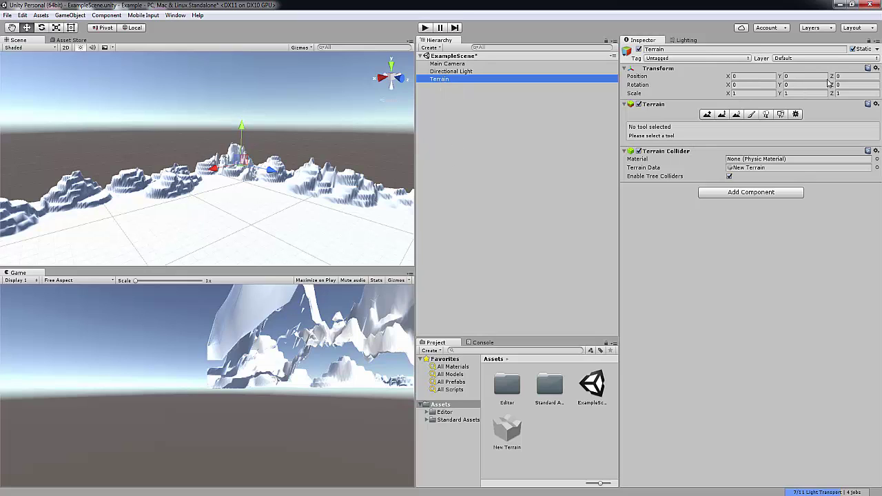
left_click(752, 114)
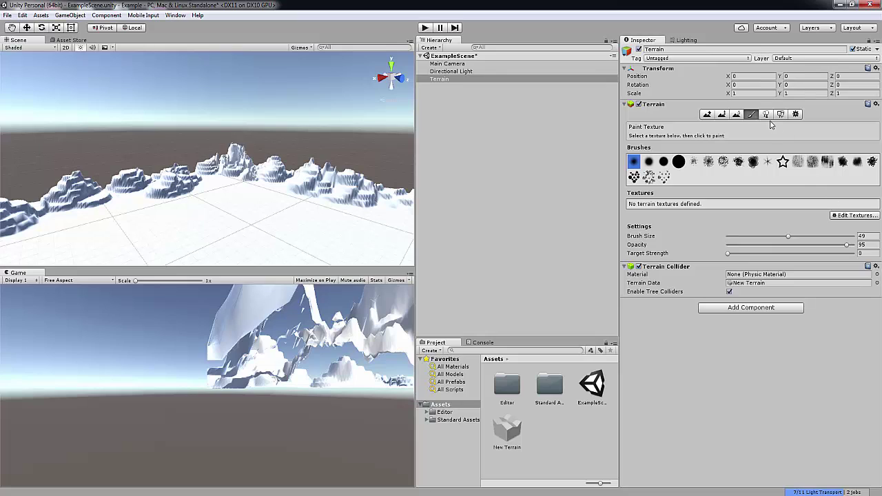
left_click(852, 216)
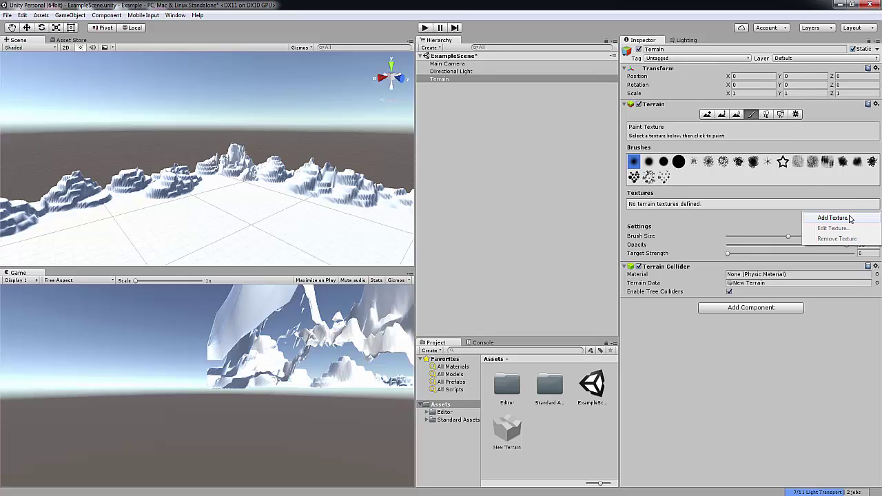
left_click(834, 218)
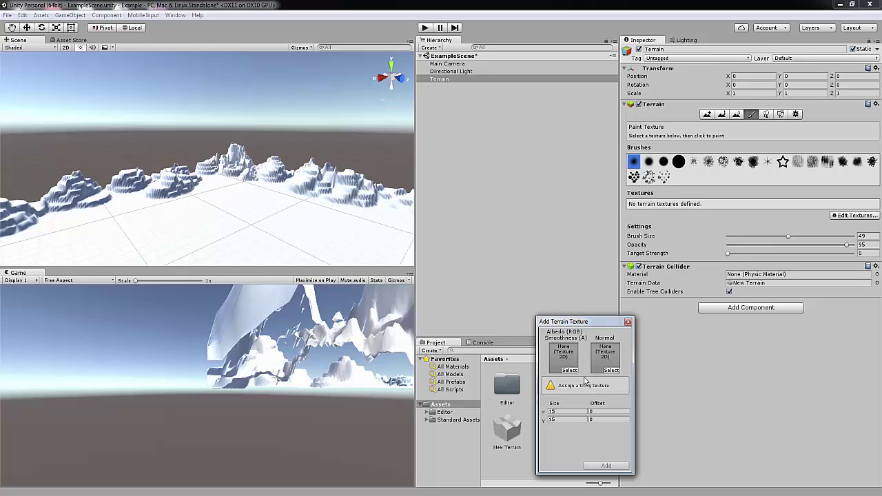
Add a texture with GrassHillAlbedo as its albedo, turning the terrain green
left_click(570, 371)
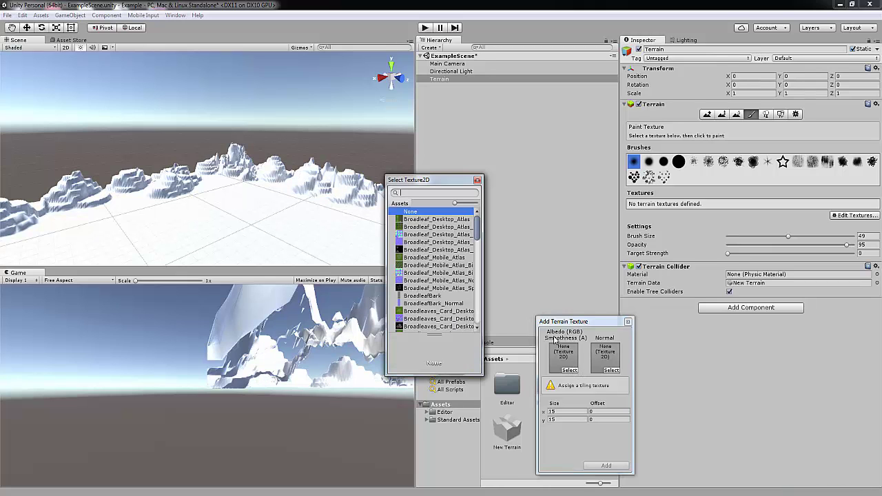
left_click_drag(478, 241, 474, 282)
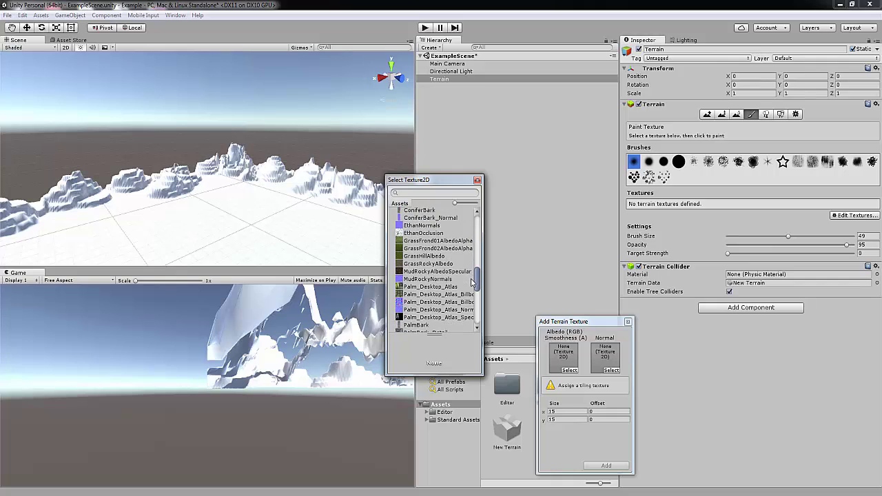
left_click(444, 249)
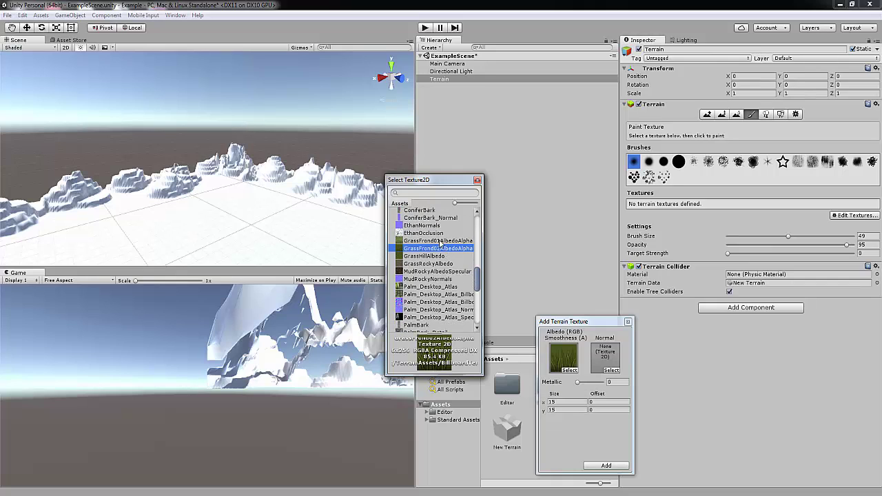
left_click(438, 241)
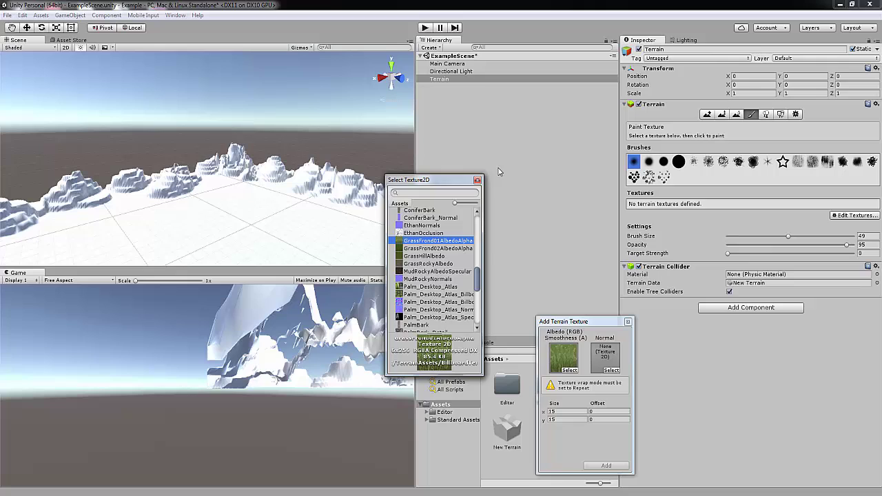
left_click(477, 180)
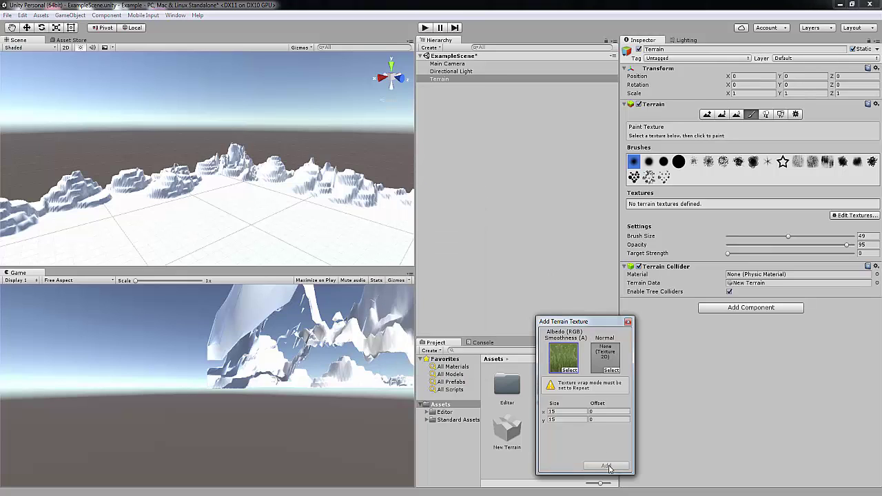
left_click(572, 370)
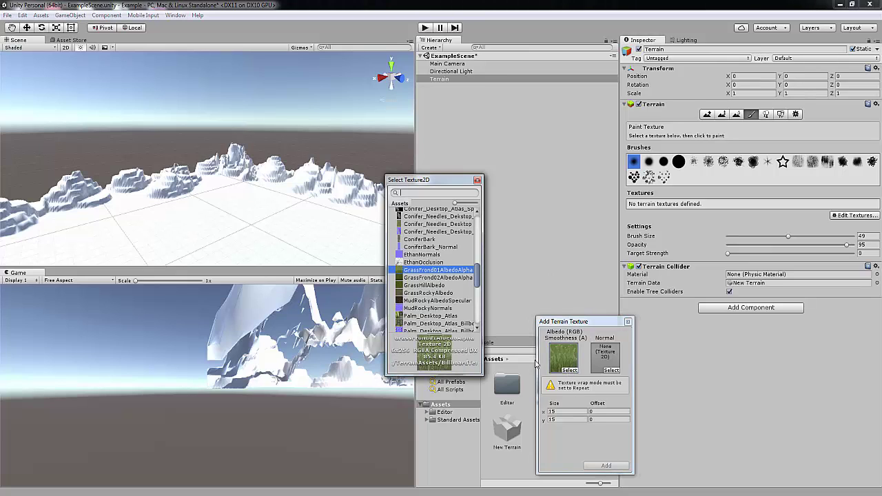
left_click(441, 284)
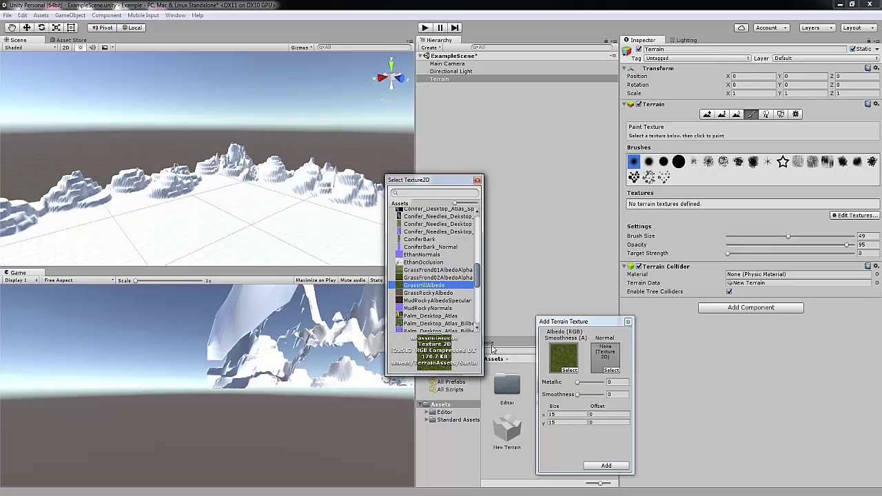
left_click(477, 180)
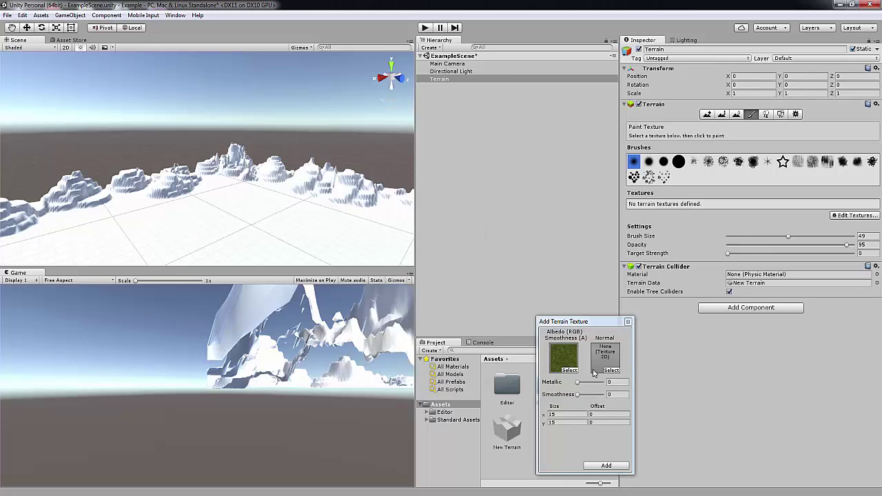
left_click(616, 467)
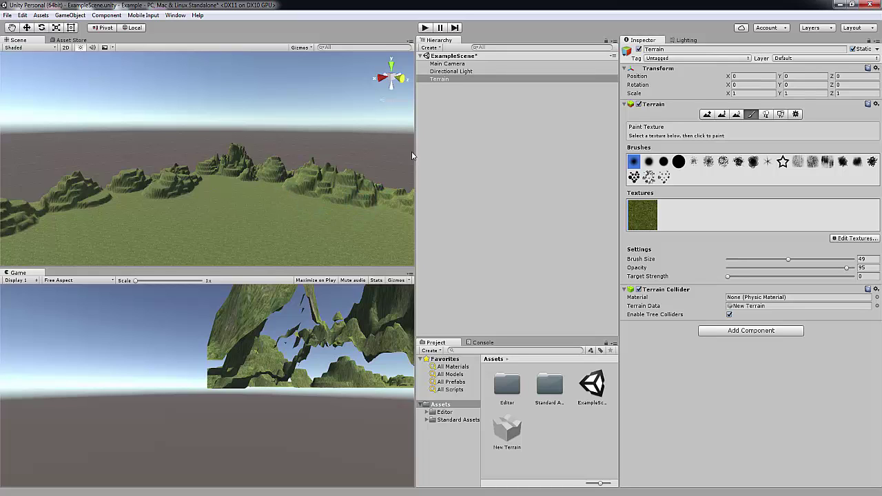
left_click_drag(365, 155, 399, 193, "alt")
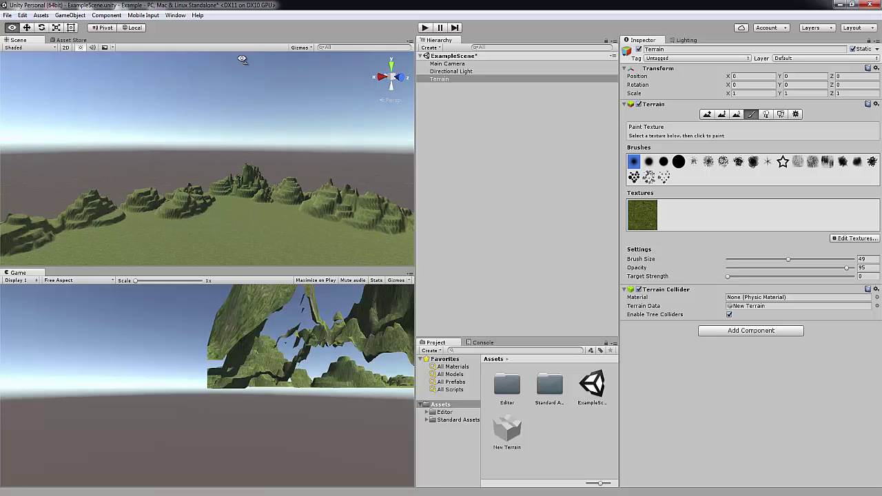
scroll(264, 81, "down", 2)
right_click_drag(277, 109, 367, 114)
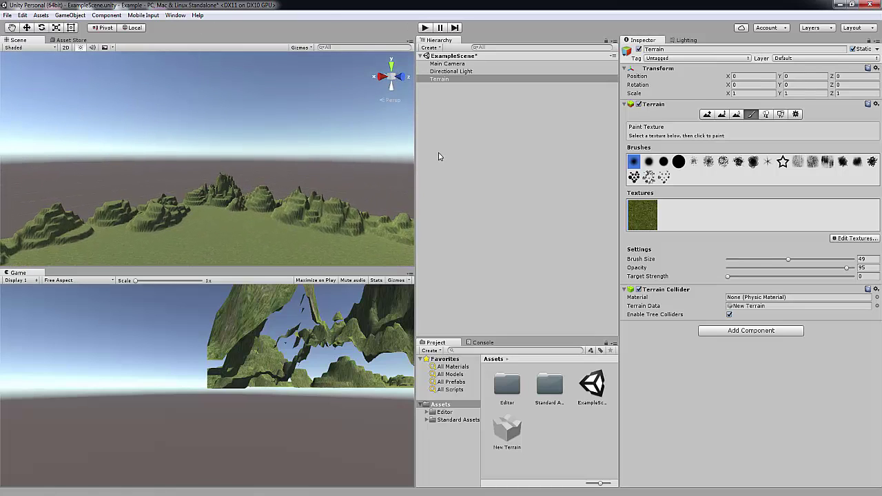
Deselect the terrain by clicking empty space in the scene
left_click(511, 148)
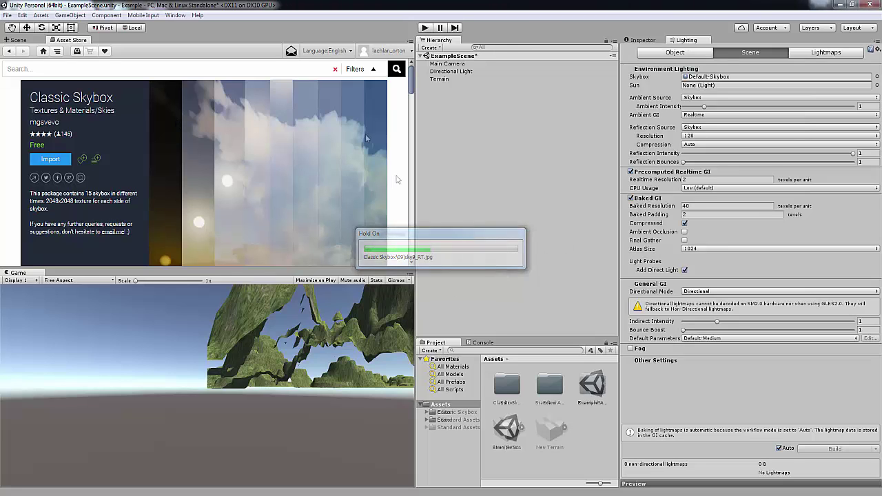
In the Lighting window, set the Skybox material to the Classic Skybox sky08
left_click(18, 40)
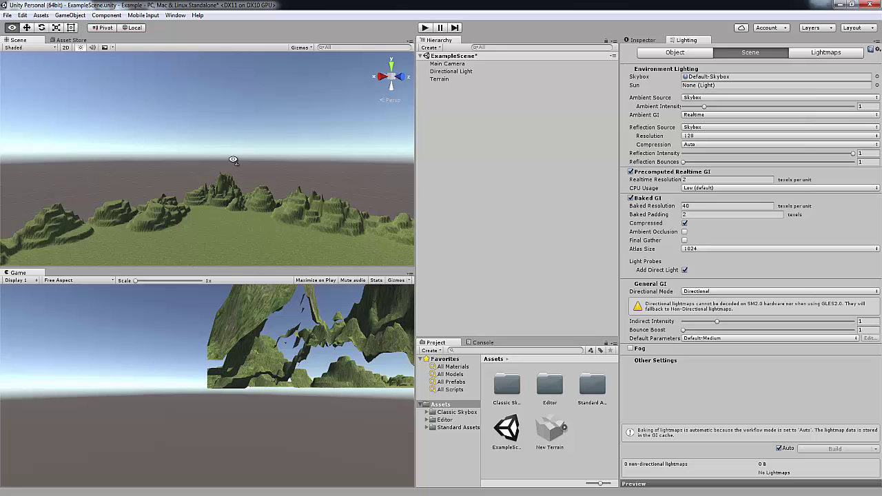
left_click_drag(233, 160, 211, 156, "alt")
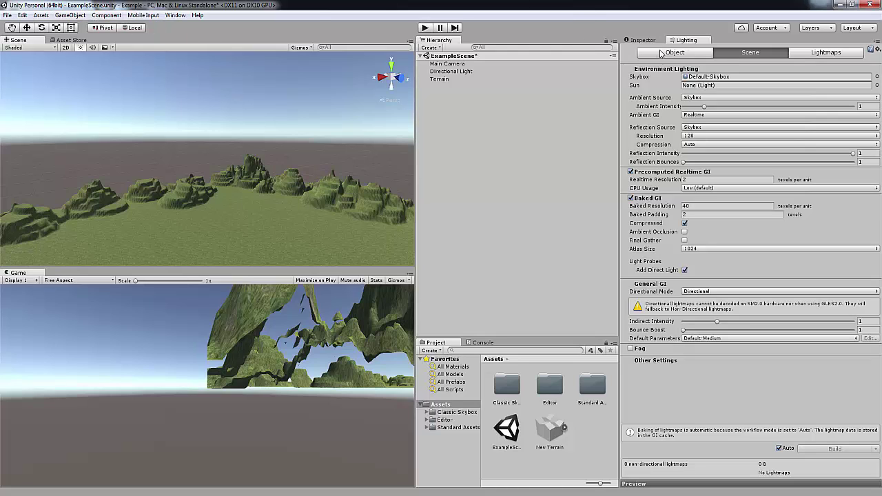
left_click(178, 16)
left_click(222, 229)
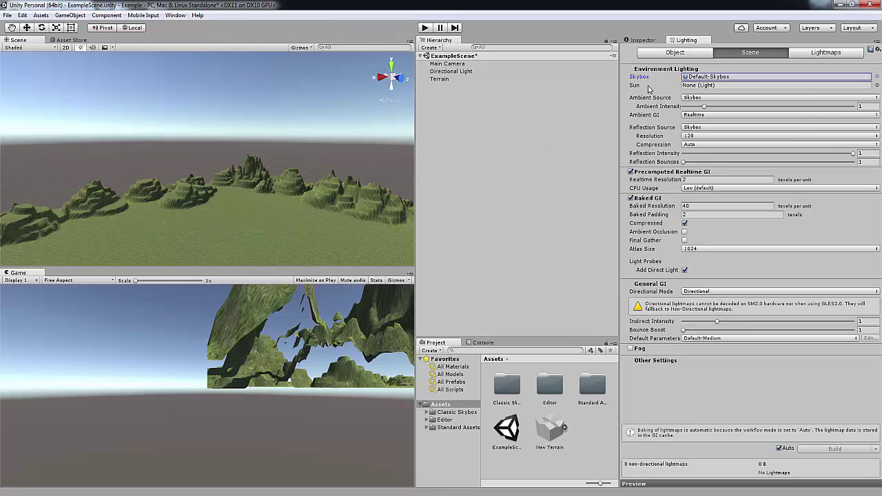
left_click(878, 77)
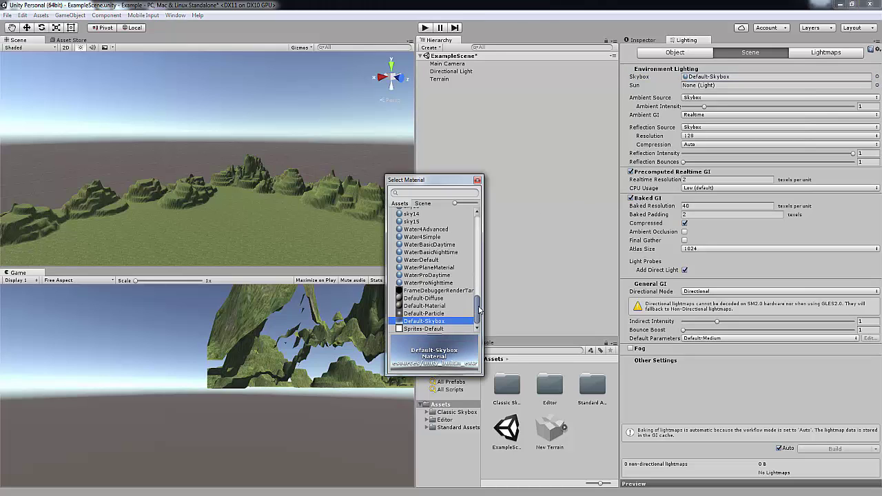
left_click_drag(479, 311, 480, 289)
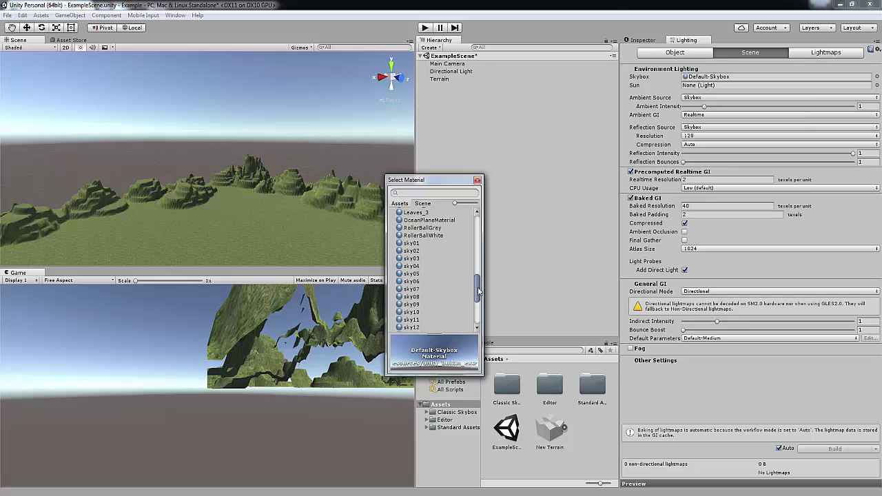
left_click(427, 290)
left_click(418, 297)
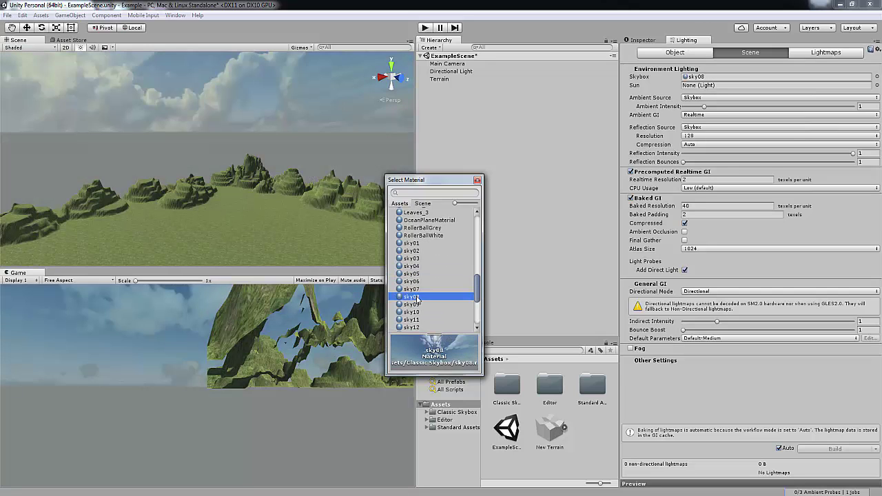
left_click(193, 75)
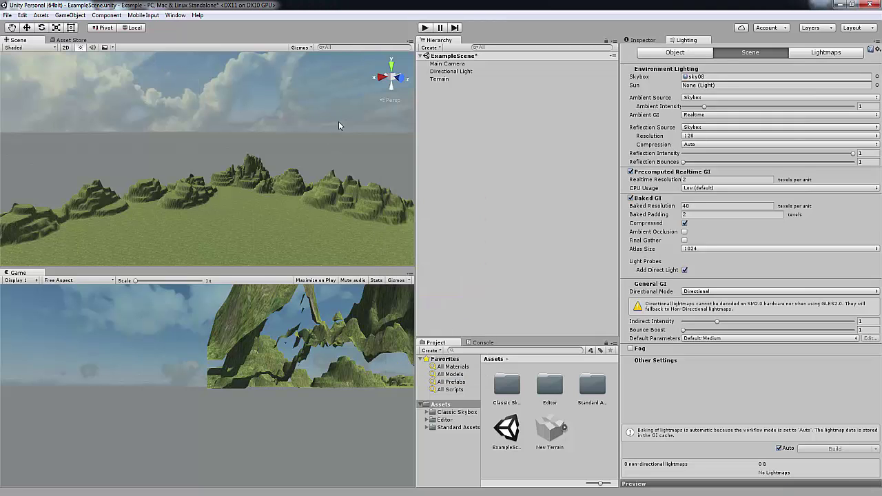
right_click_drag(339, 124, 317, 114)
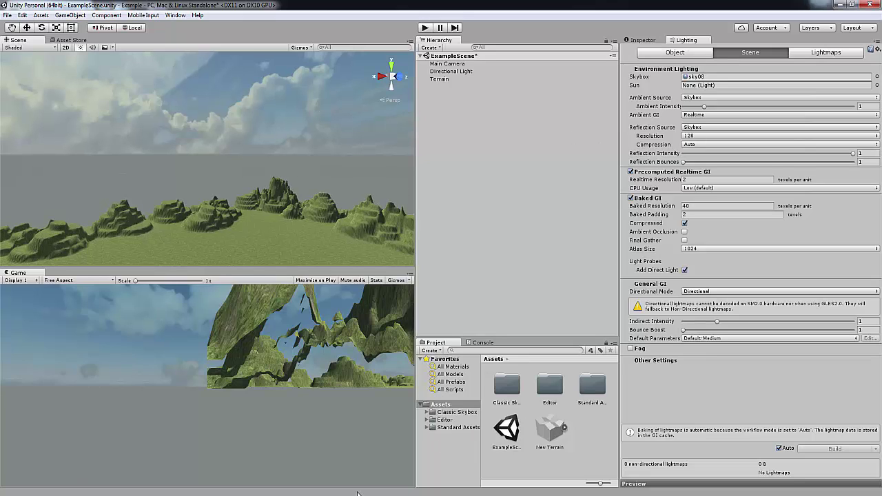
left_click(877, 77)
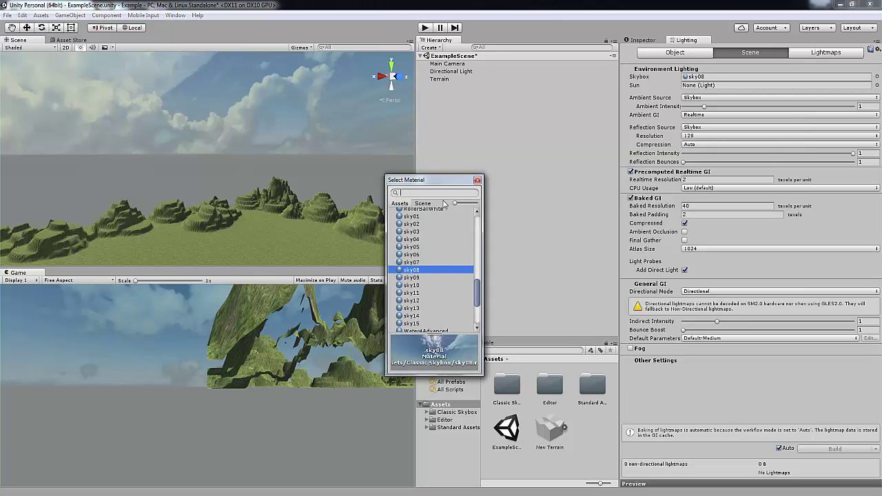
left_click(477, 181)
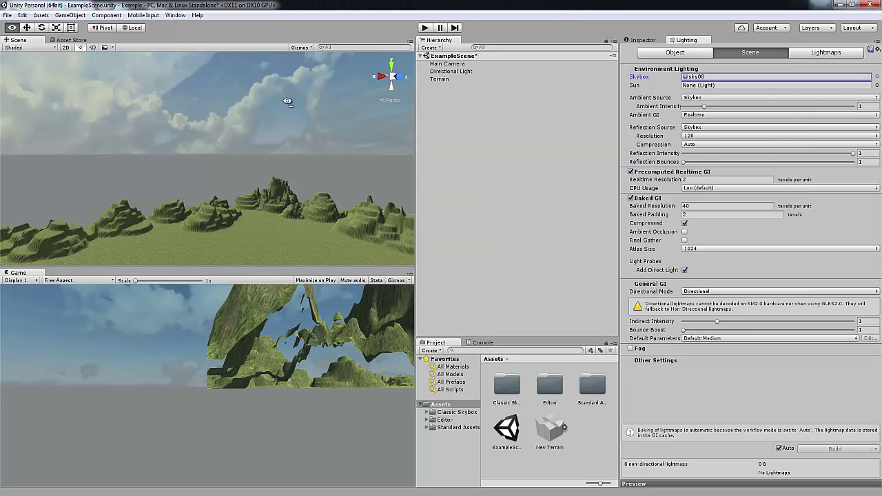
Browse to Standard Assets > Characters > FirstPersonCharacter > Prefabs in the Project panel
left_click_drag(291, 104, 305, 122, "alt")
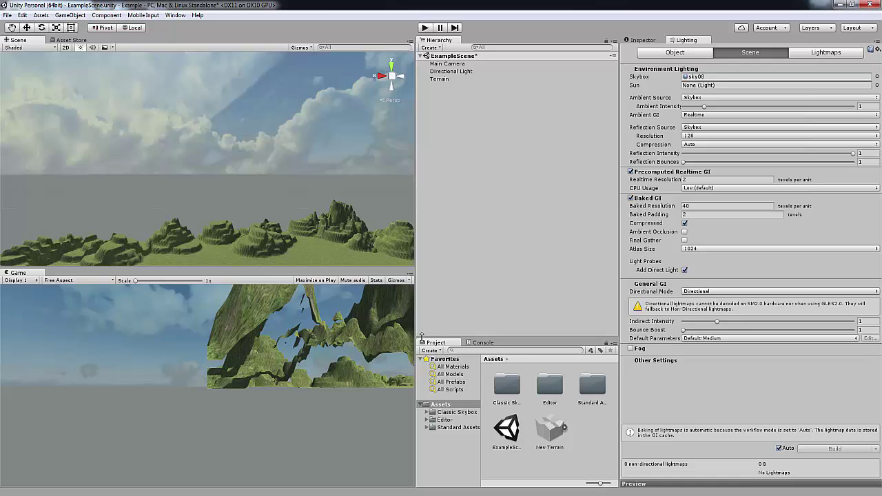
double_click(594, 386)
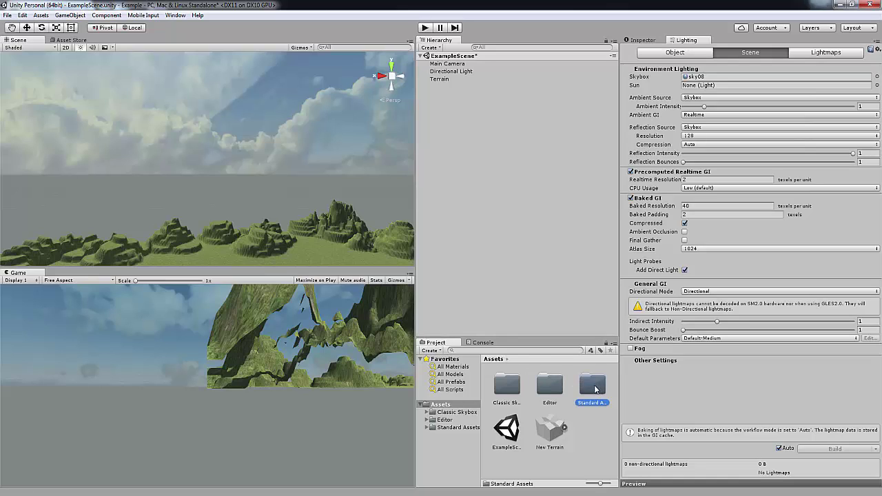
left_click(512, 394)
double_click(512, 394)
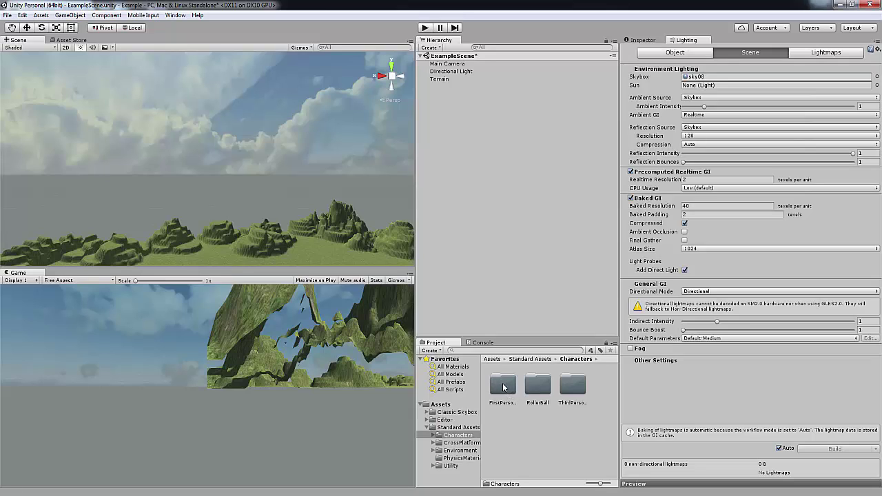
left_click(504, 387)
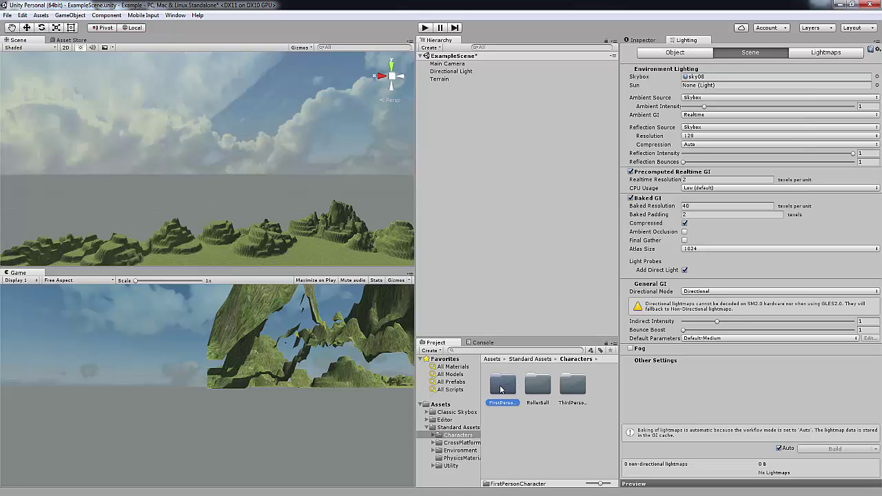
double_click(501, 388)
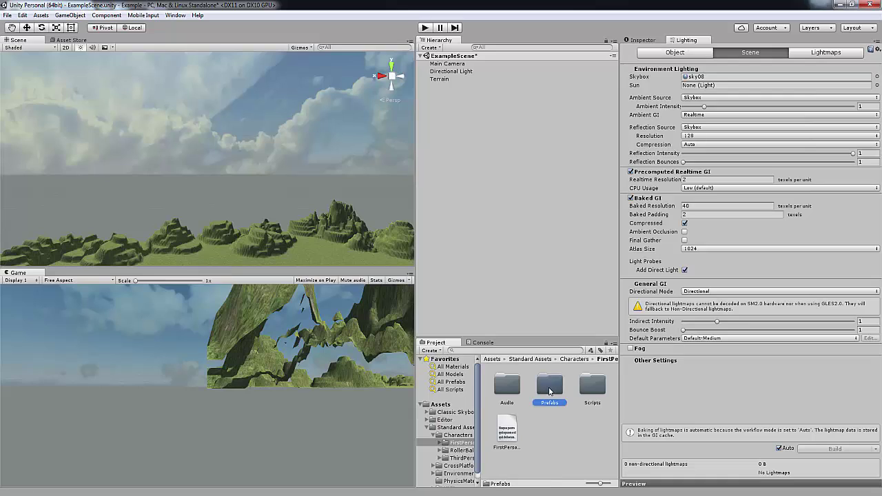
double_click(550, 386)
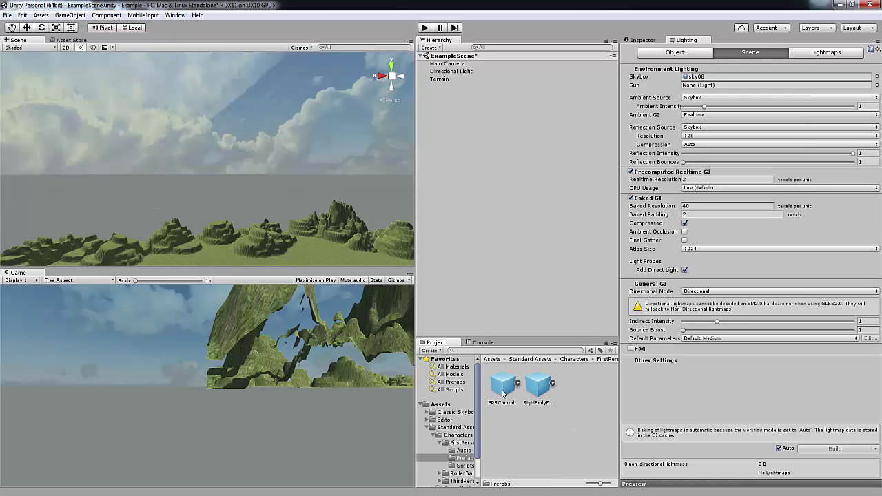
Drag the FPSController prefab into the Hierarchy and frame it in the scene view
left_click_drag(504, 385, 445, 95)
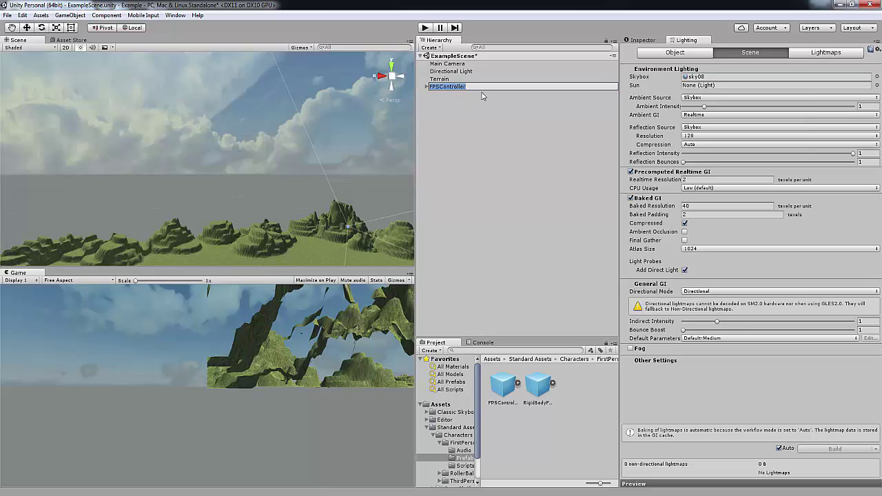
double_click(450, 87)
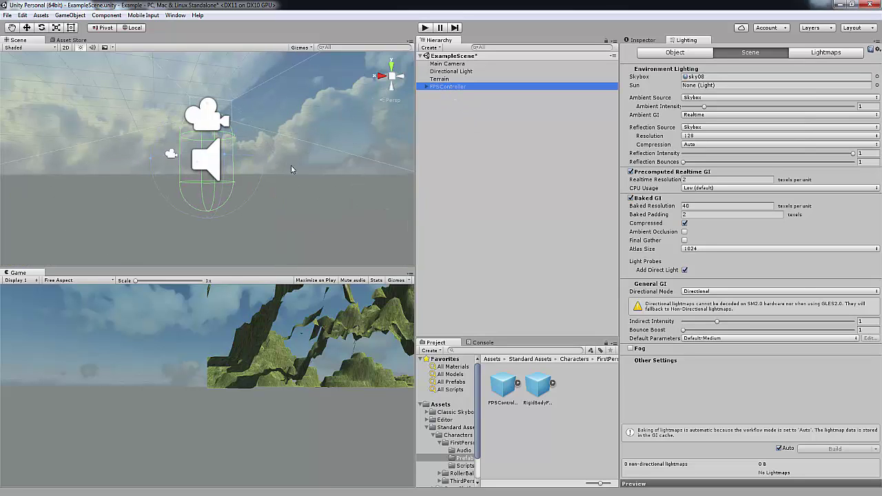
scroll(291, 169, "down", 10)
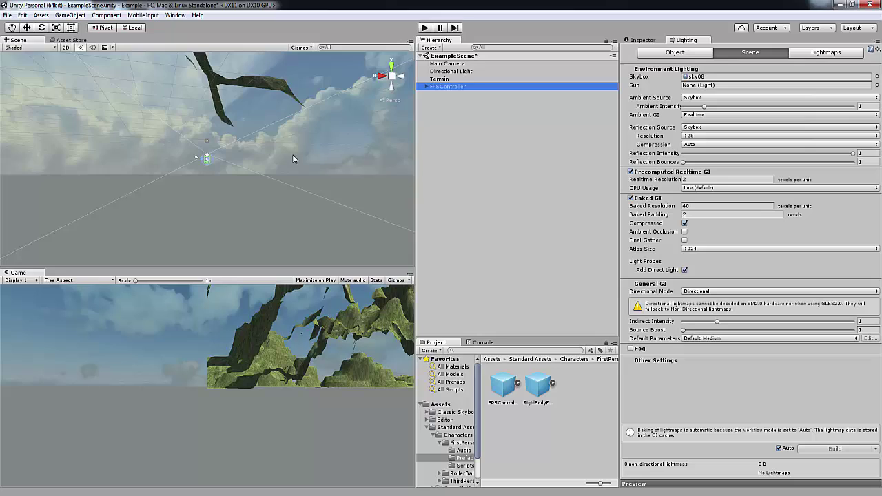
scroll(292, 159, "down", 5)
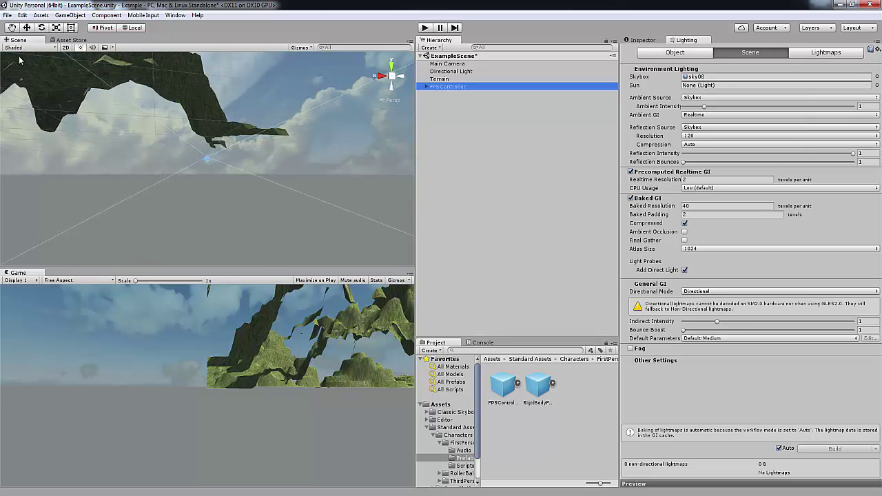
Move the FPSController sideways and lower it to stand on the grass
left_click(28, 28)
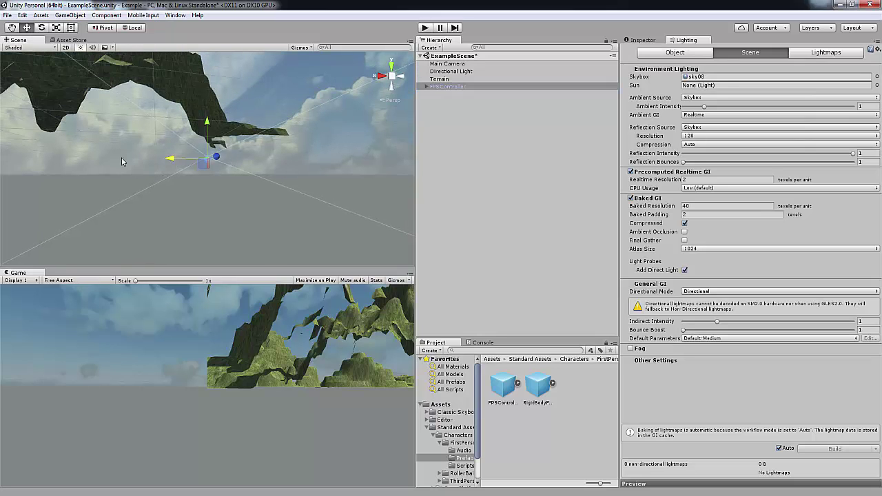
left_click_drag(174, 160, 21, 138)
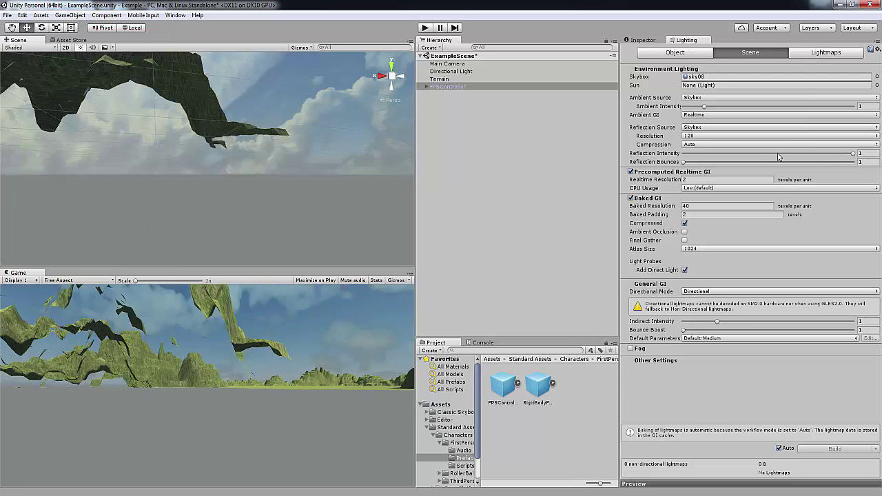
key("f")
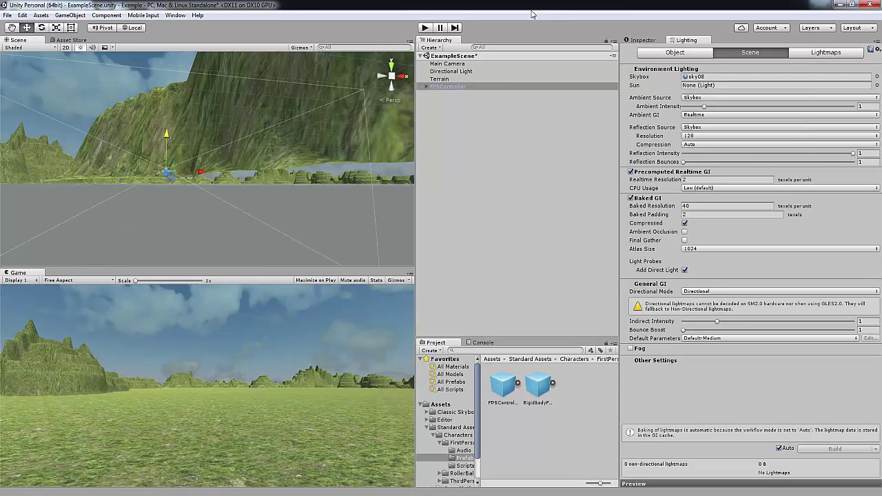
double_click(455, 87)
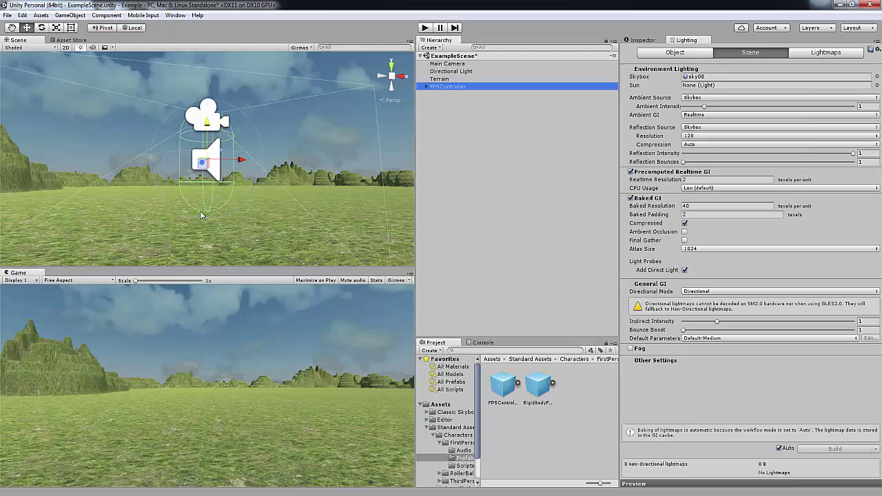
left_click_drag(207, 123, 207, 151)
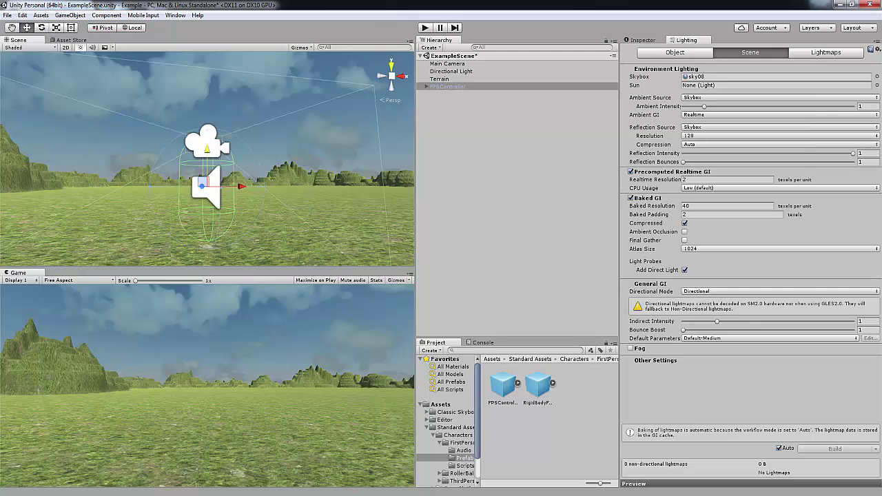
Save the scene and enter Play mode
left_click(7, 15)
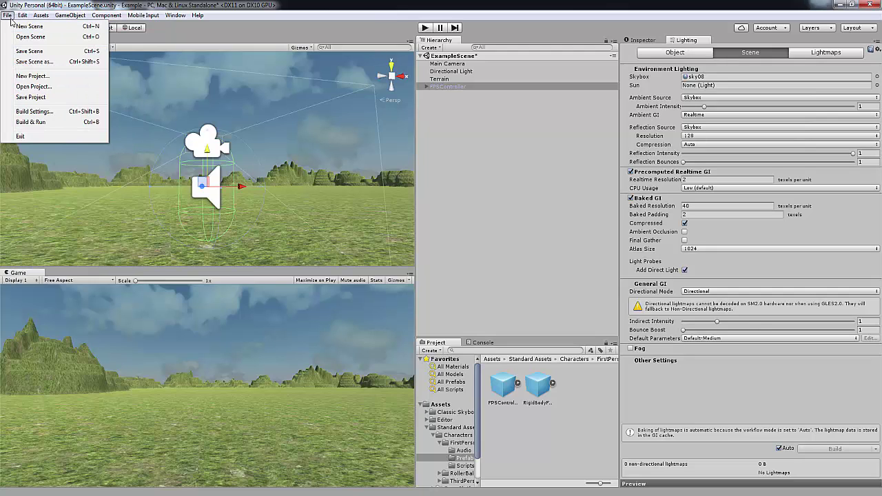
left_click(30, 52)
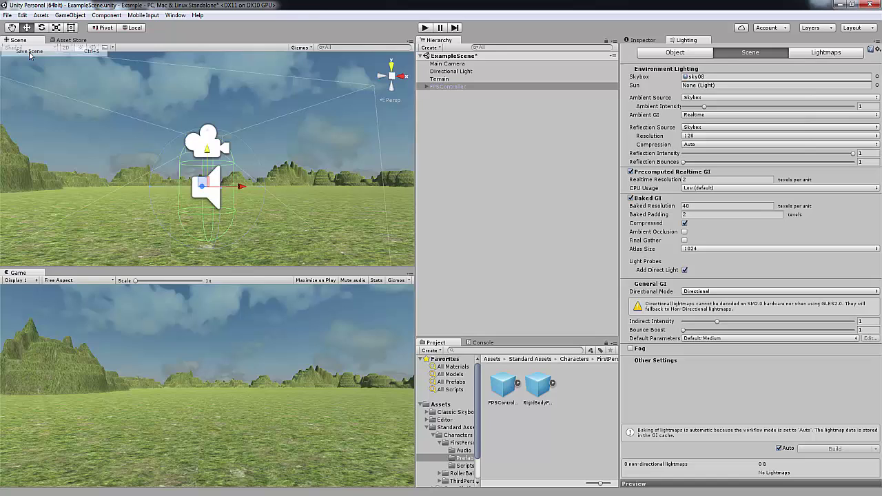
left_click(424, 28)
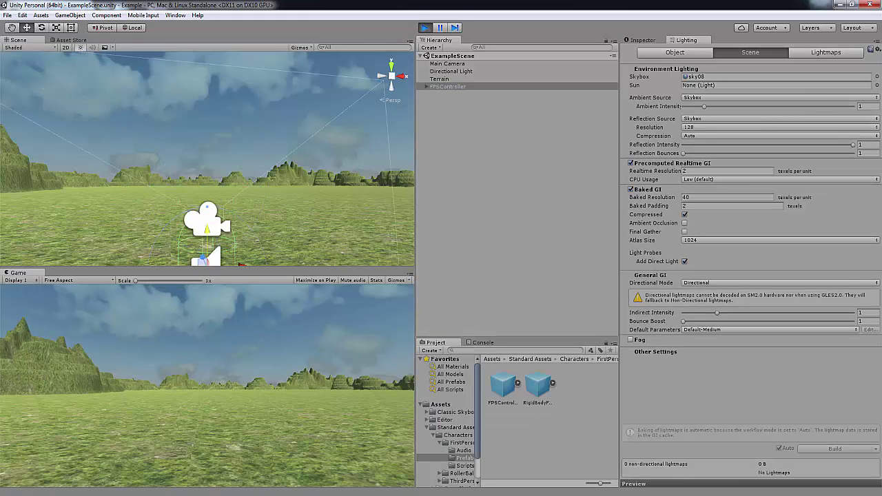
Walk the player around the terrain with W, A and D, then stop Play mode
key("w")
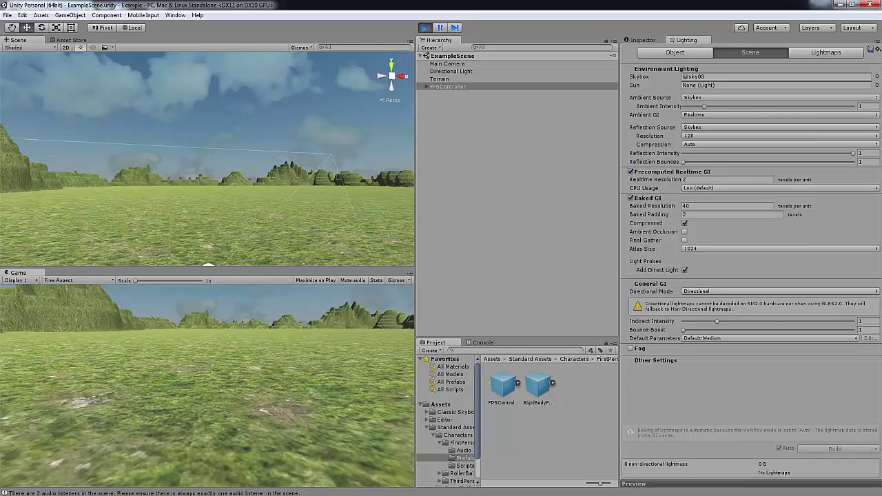
key("w")
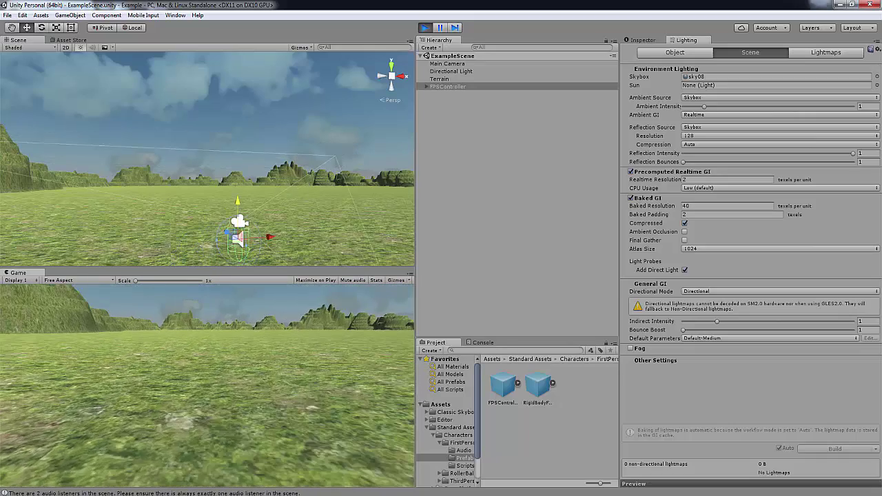
key("w")
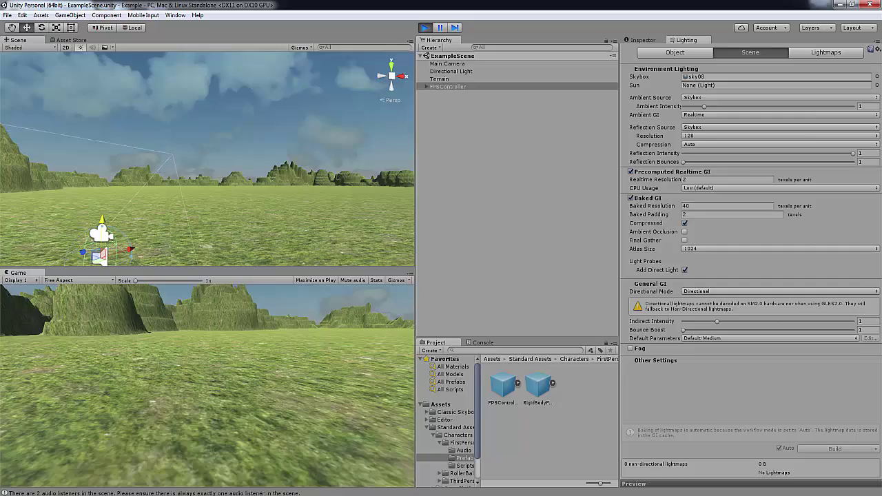
key("a")
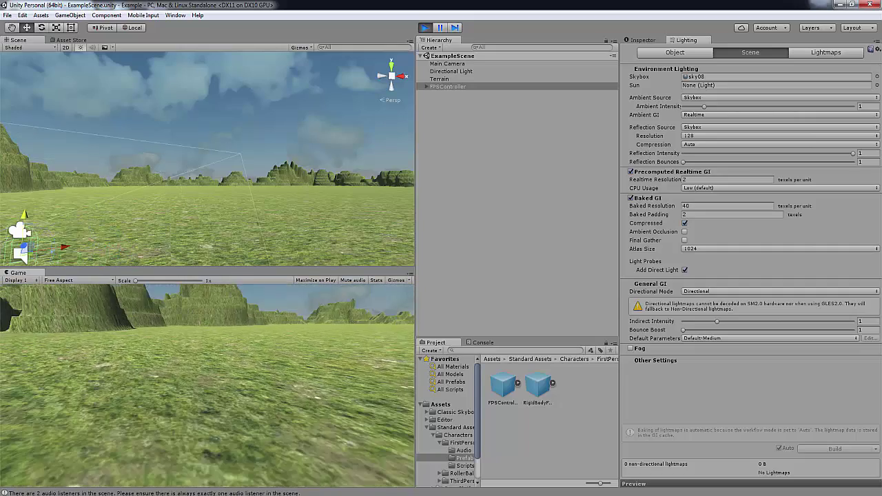
key("d")
key("d")
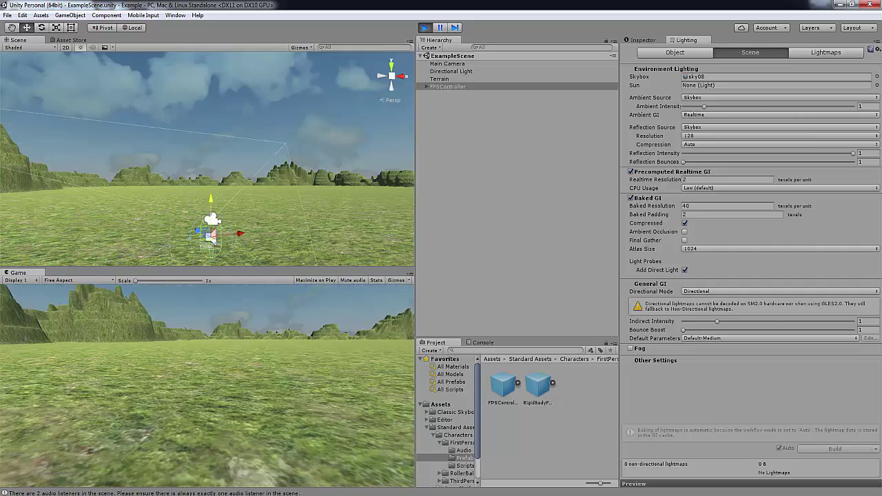
key("a")
key("a")
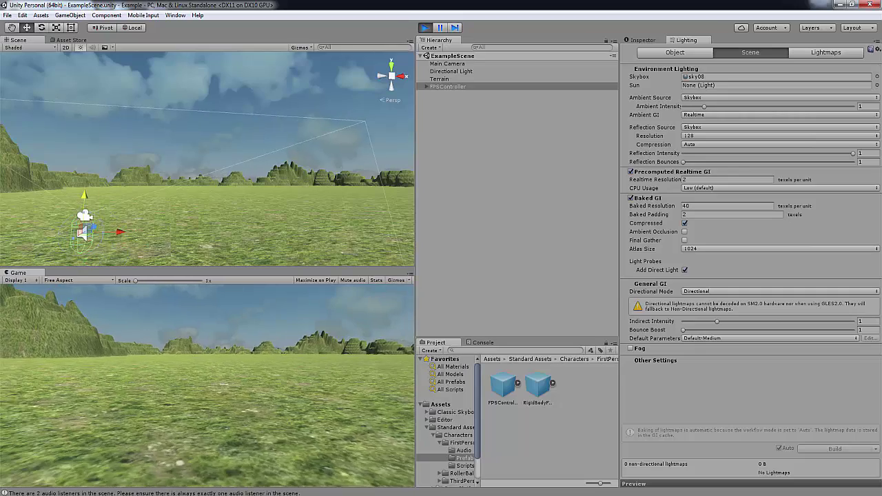
key("d")
key("d")
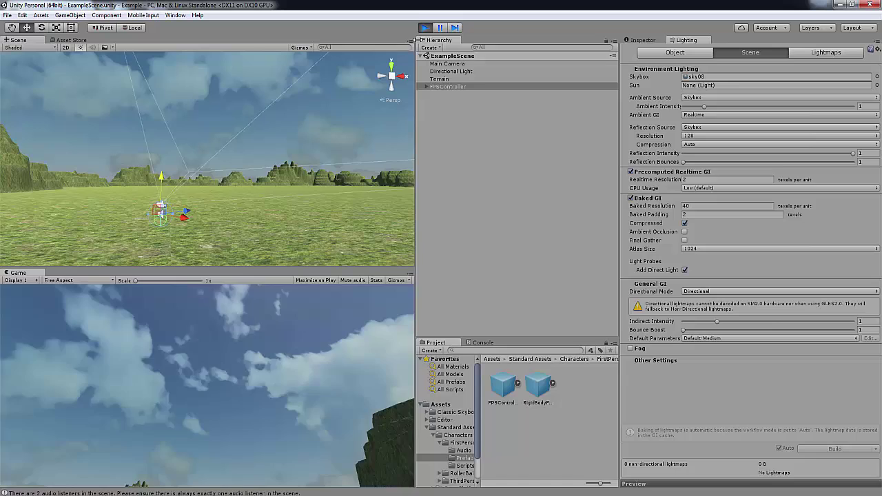
key("Escape")
key("ctrl+p")
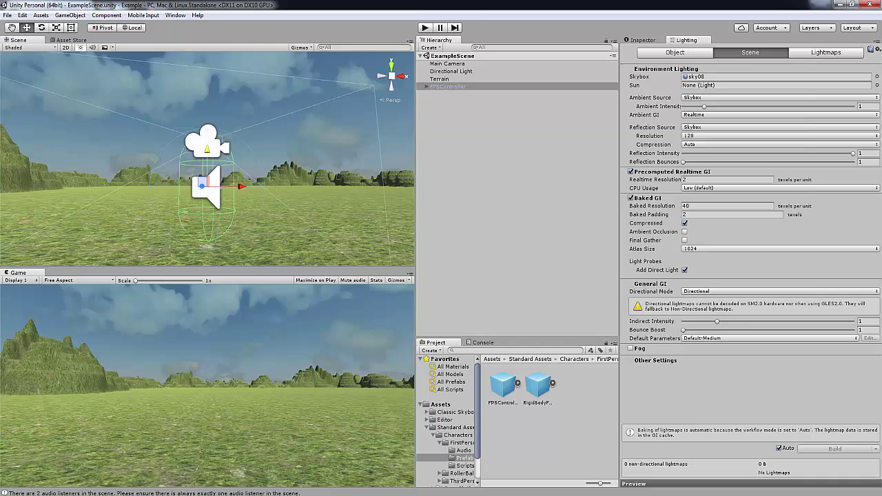
Import Farmhouse OBJ.obj from the OldFarmHouse OBJ folder via Import New Asset
left_click(46, 16)
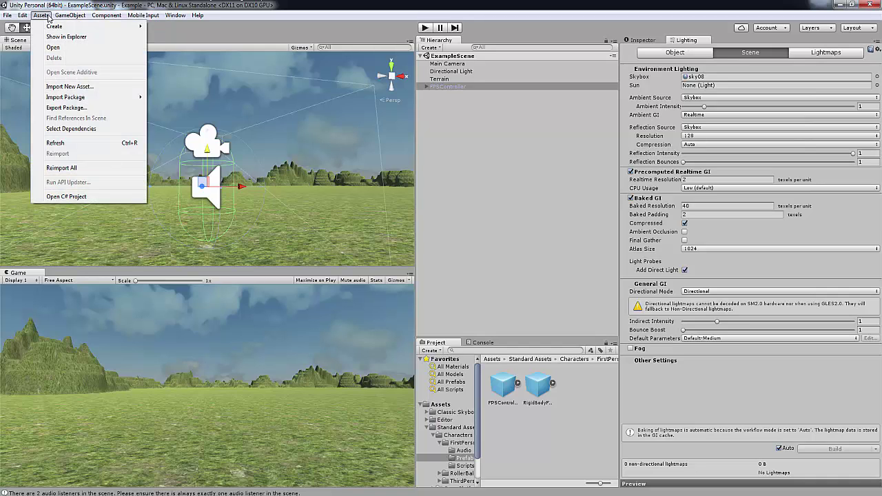
left_click(80, 89)
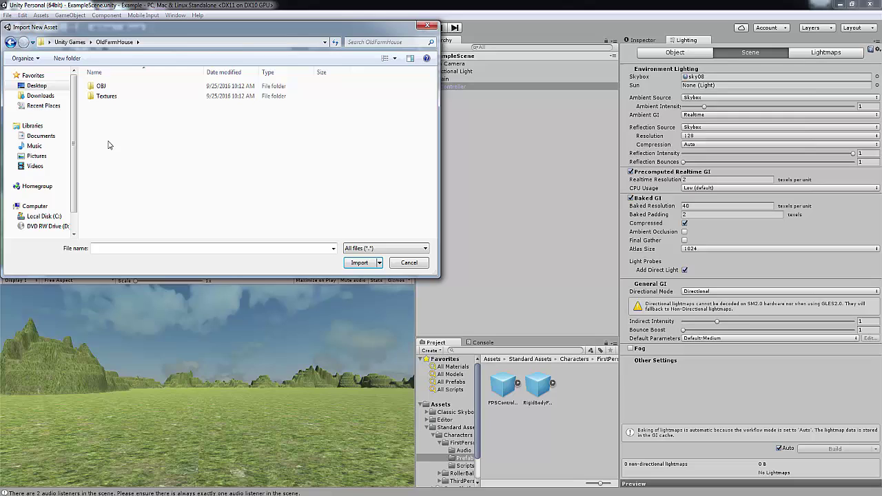
double_click(114, 87)
left_click(135, 87)
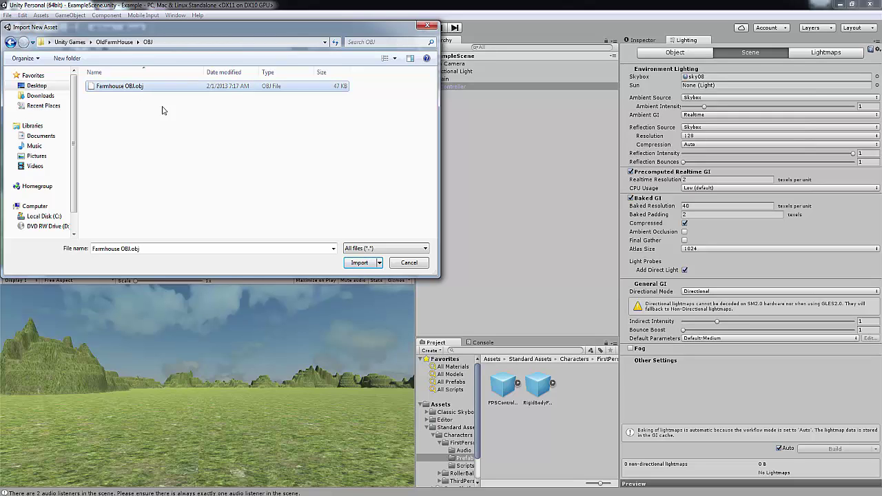
left_click(360, 262)
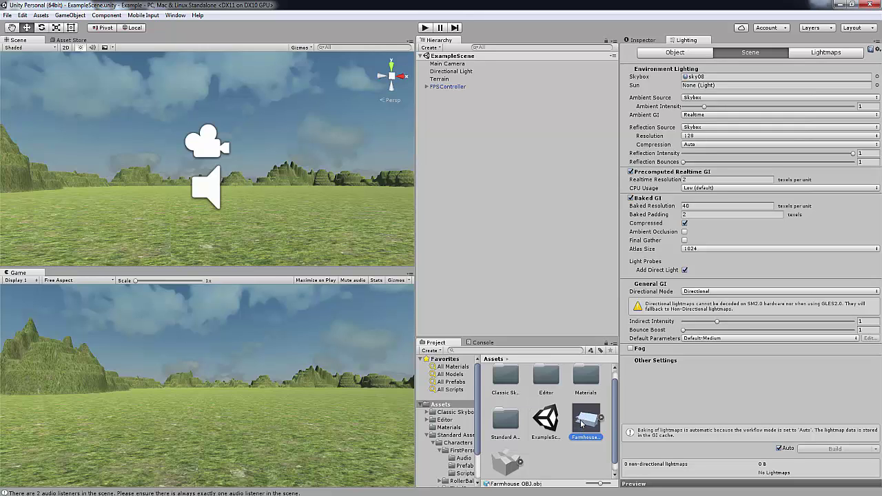
Place the Farmhouse model in the scene and scale it down uniformly
left_click_drag(578, 422, 257, 200)
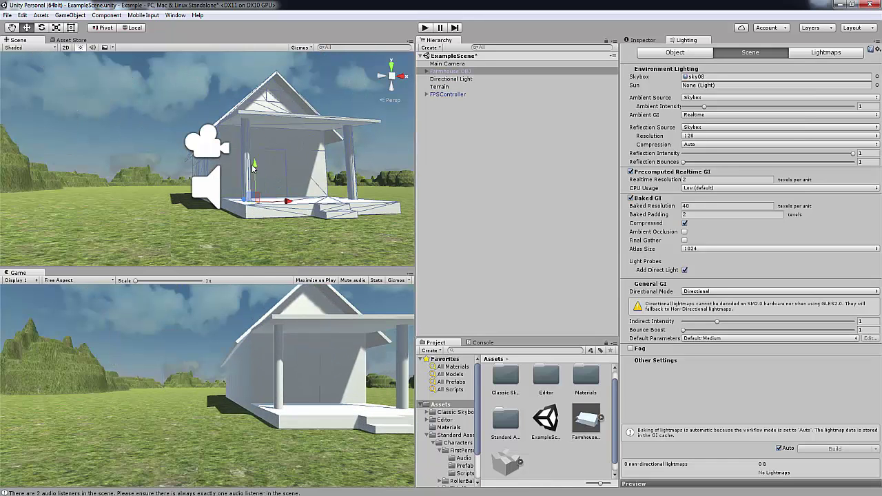
key("r")
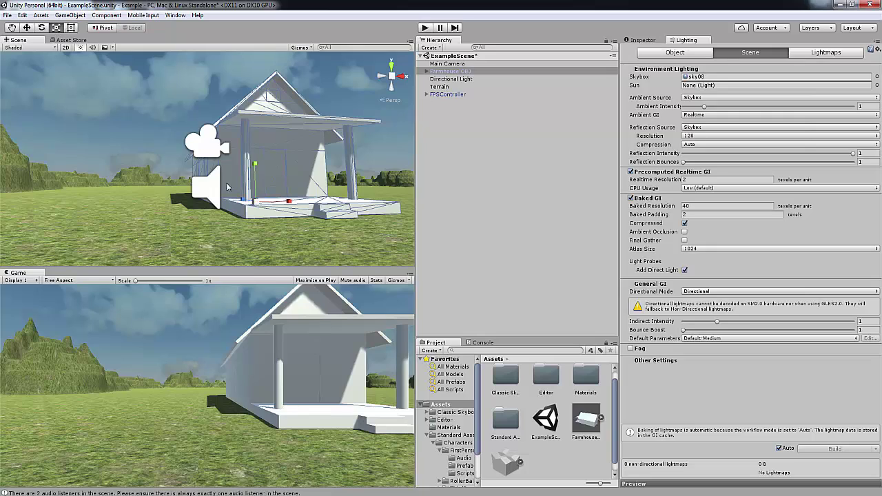
mouse_move(257, 202)
left_mouse_down()
mouse_move(243, 204)
mouse_move(250, 206)
left_mouse_up()
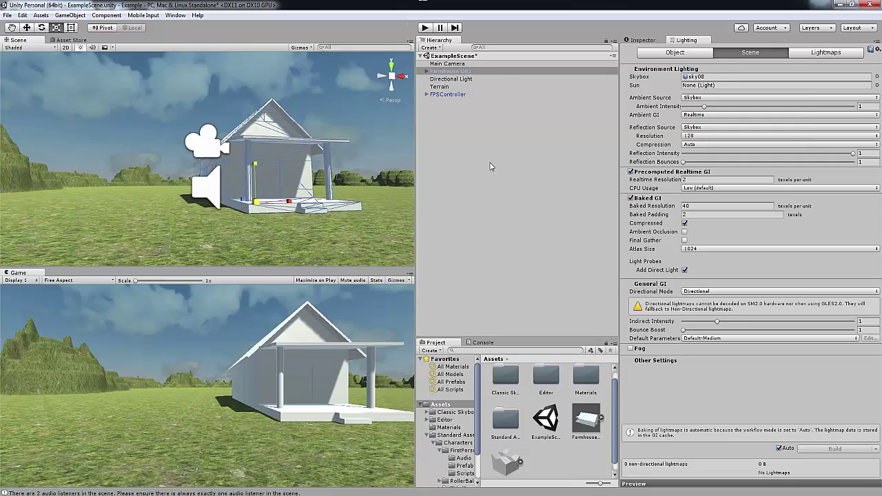
left_click(476, 194)
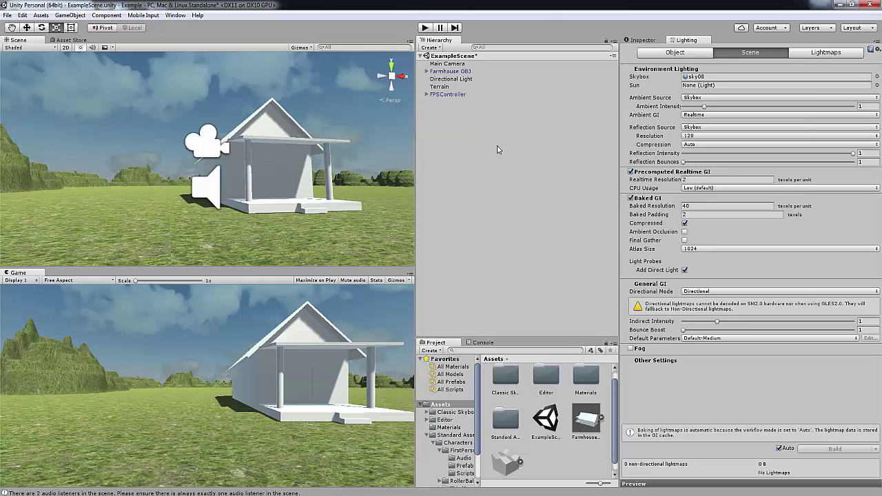
Import Farmhouse Texture.jpg from the OldFarmHouse Textures folder into the project
left_click(41, 15)
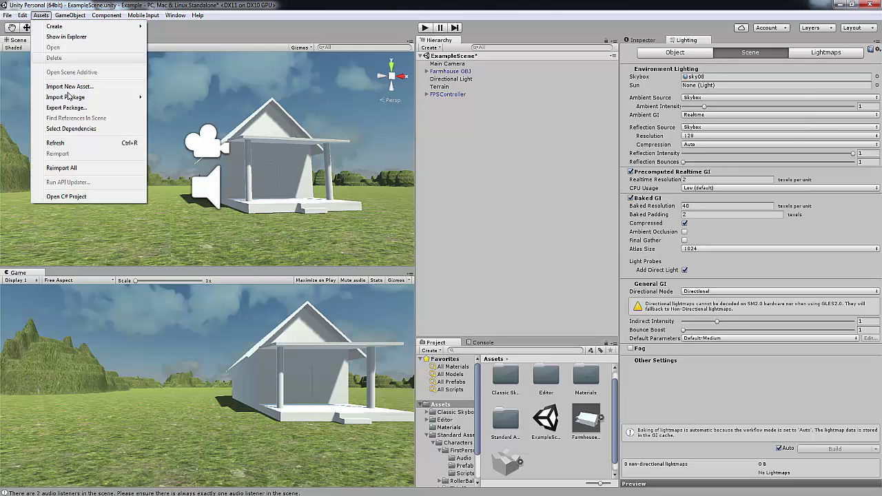
left_click(69, 84)
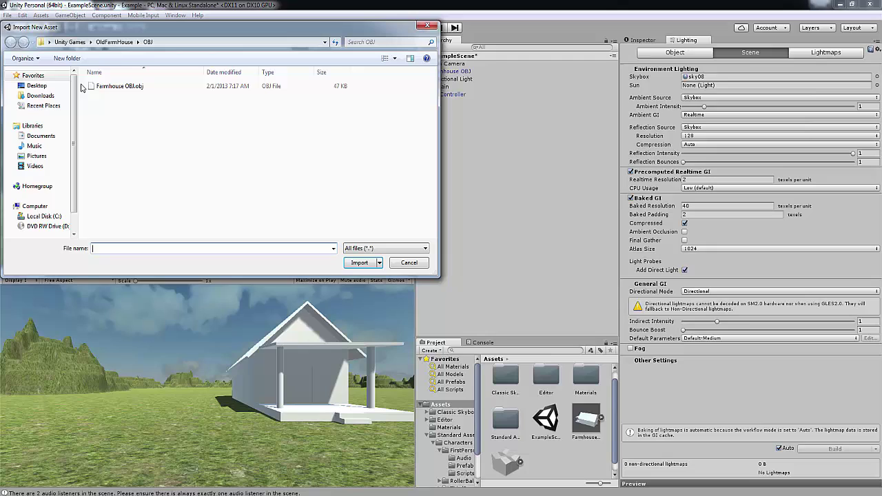
left_click(115, 42)
double_click(110, 95)
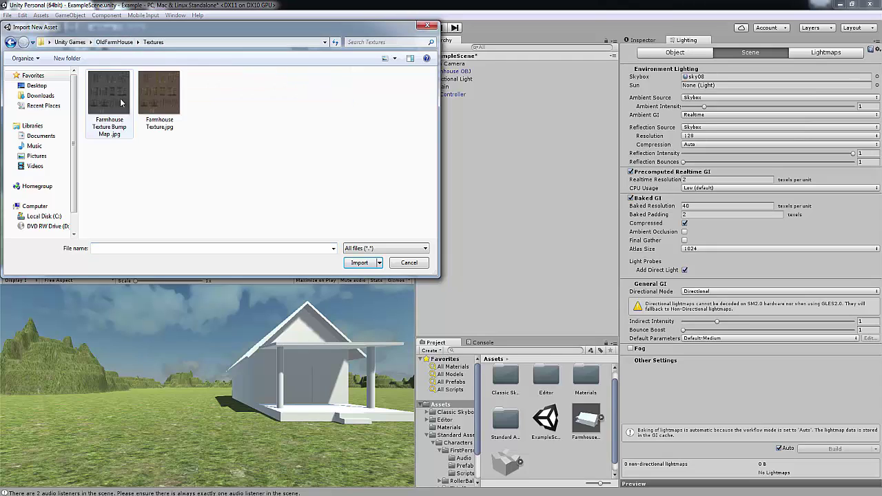
left_click(159, 103)
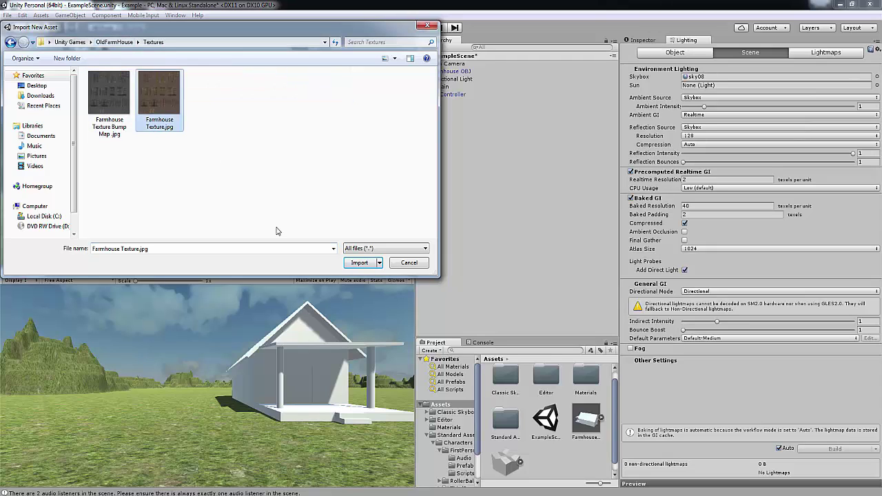
left_click(359, 263)
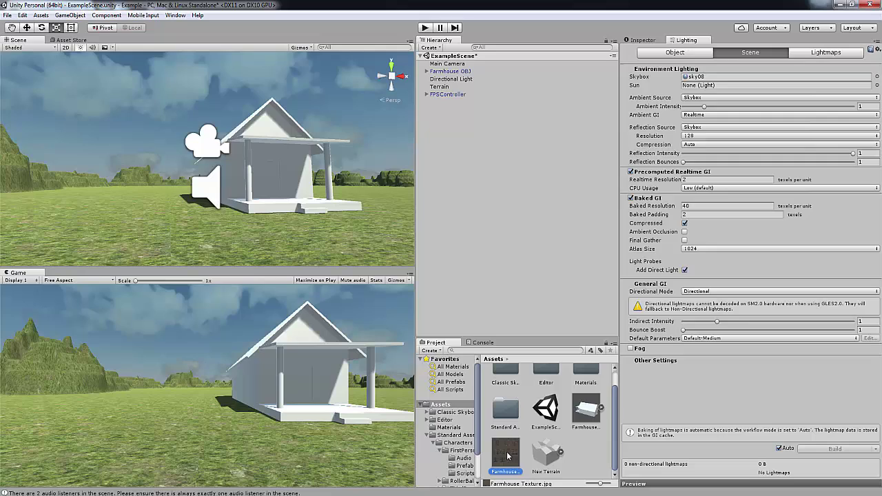
Apply the farmhouse texture to the Farmhouse OBJ's polySurface73 mesh
left_click_drag(508, 457, 252, 141)
left_click(453, 72)
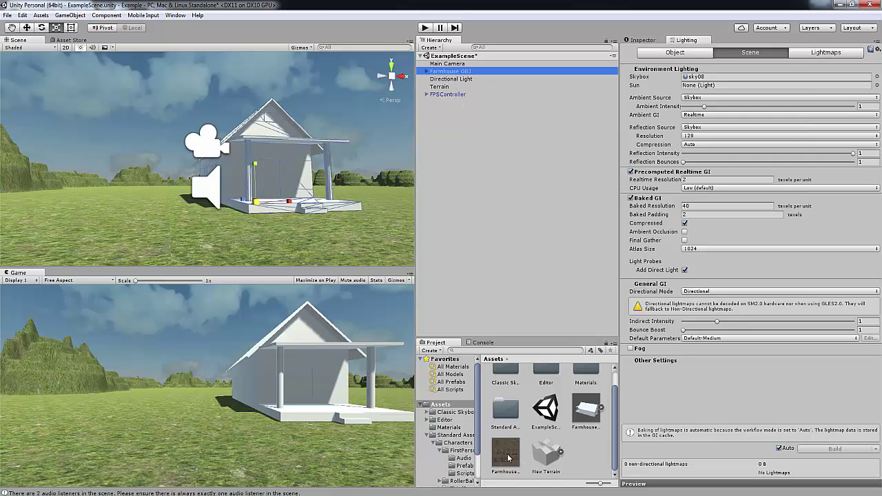
left_click(427, 71)
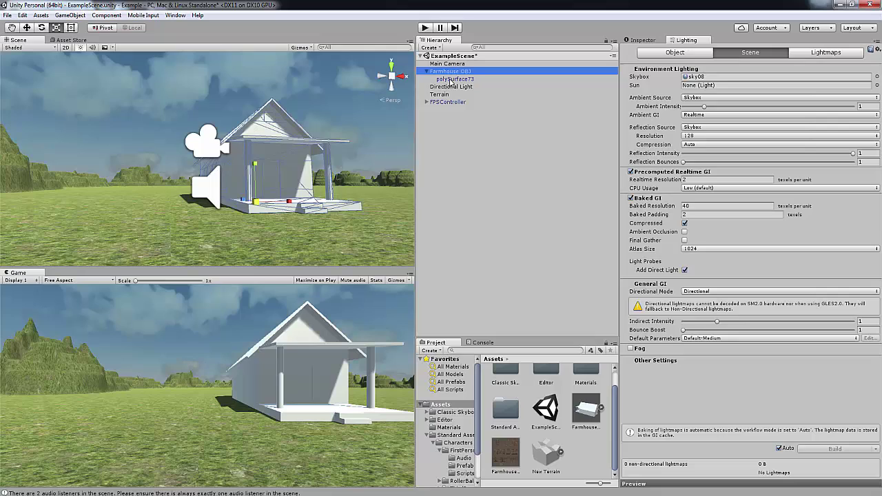
left_click(455, 79)
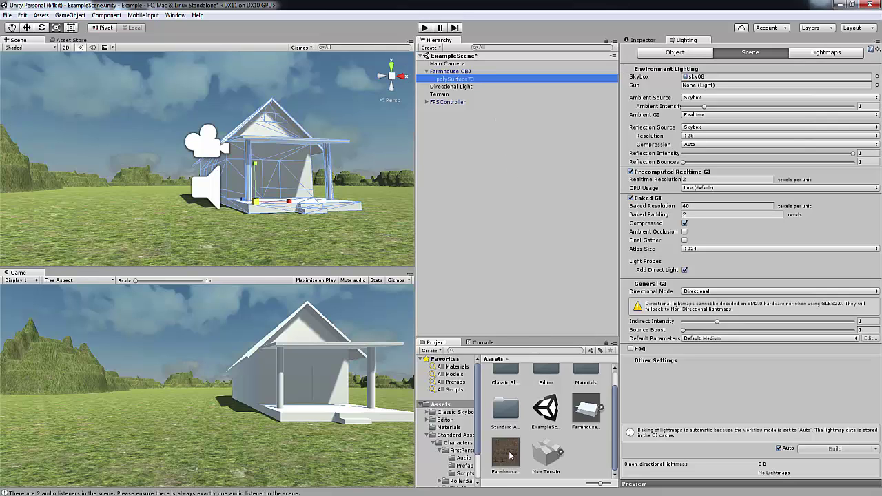
left_click_drag(511, 455, 278, 182)
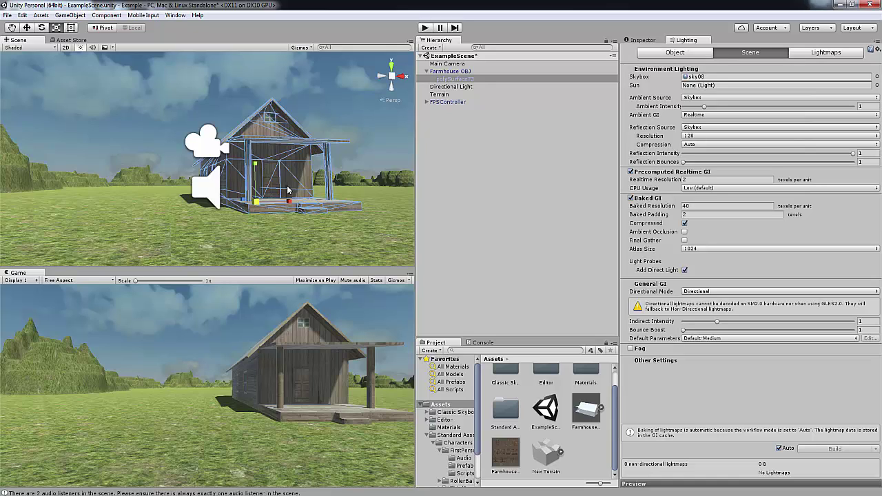
left_click(425, 28)
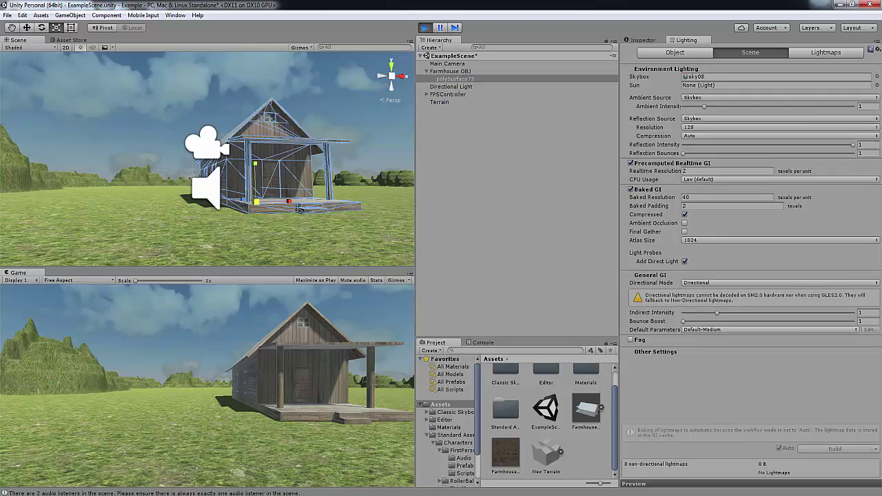
key("w")
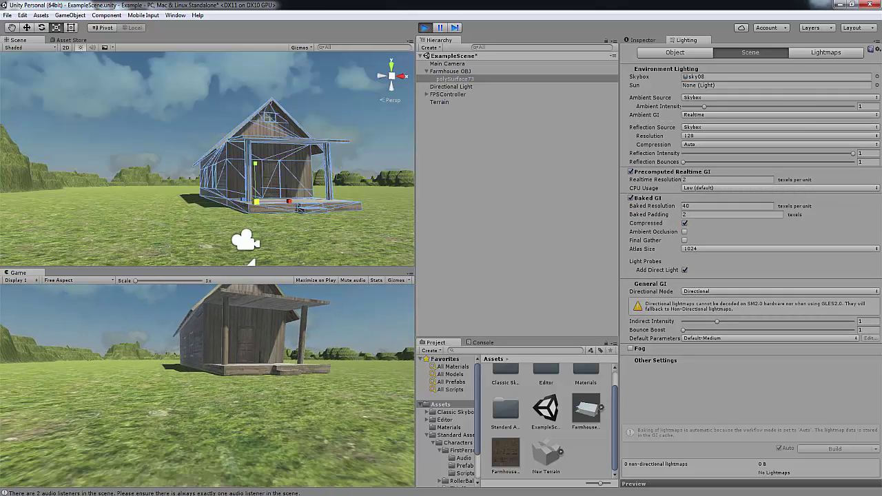
key("w")
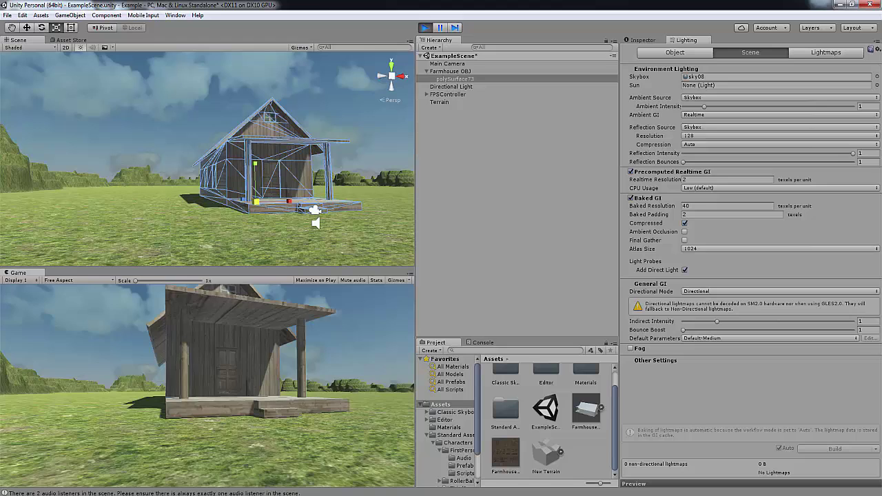
key("w")
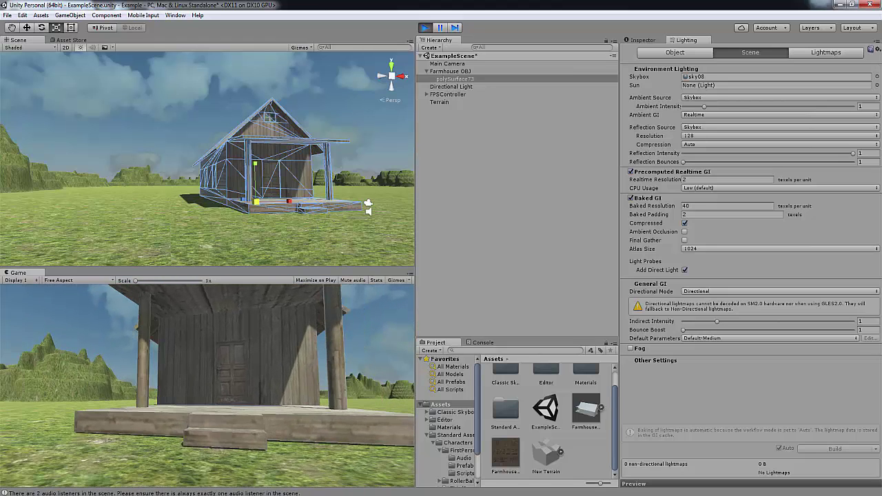
key("a")
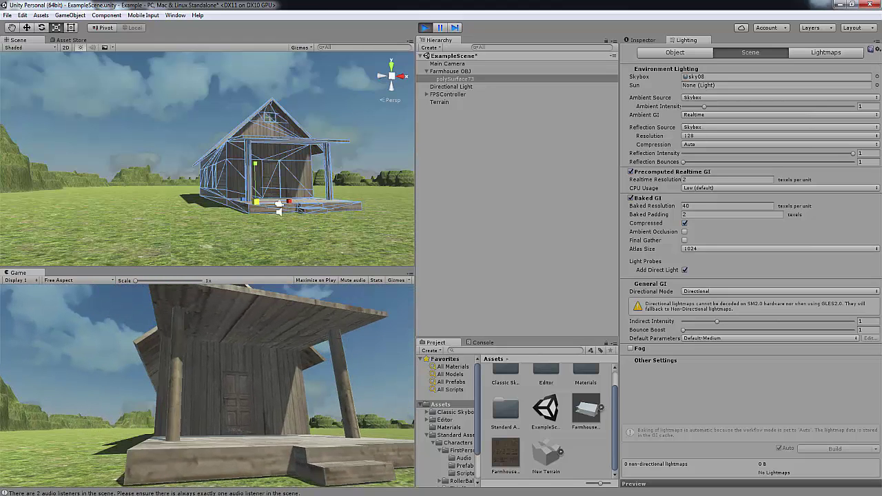
key("a")
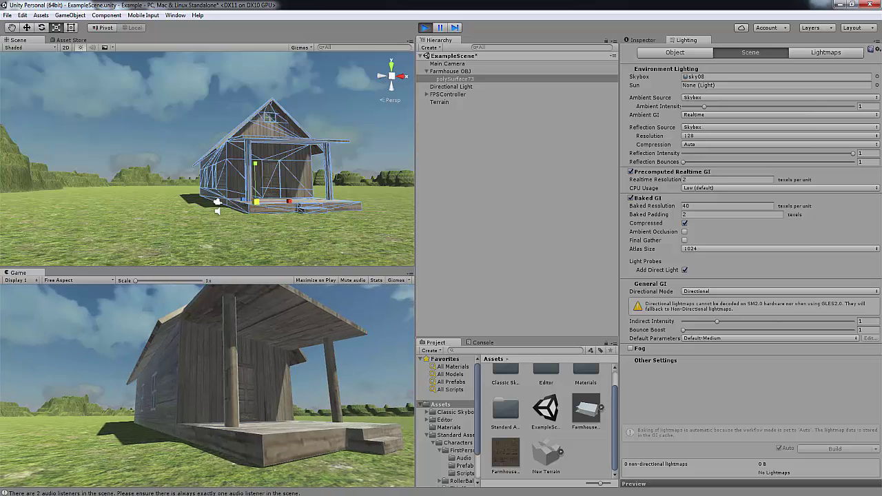
left_click(425, 28)
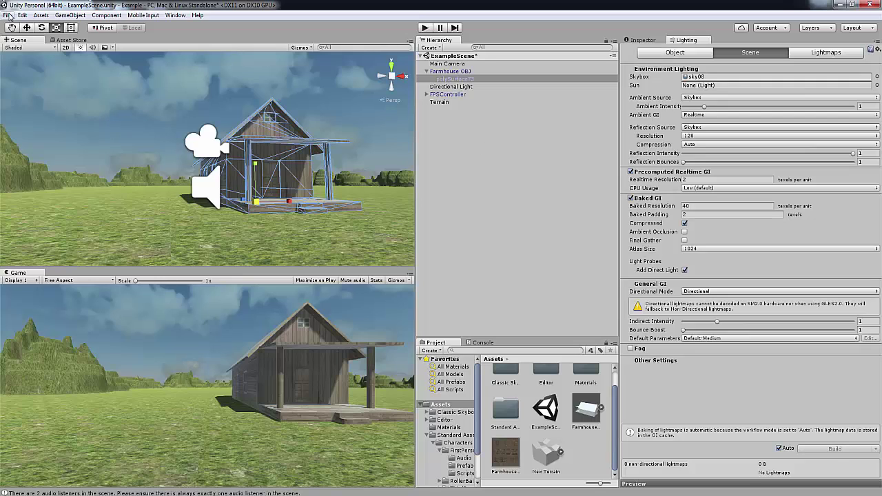
Add the open ExampleScene to the Build Settings scene list
left_click(6, 15)
left_click(33, 111)
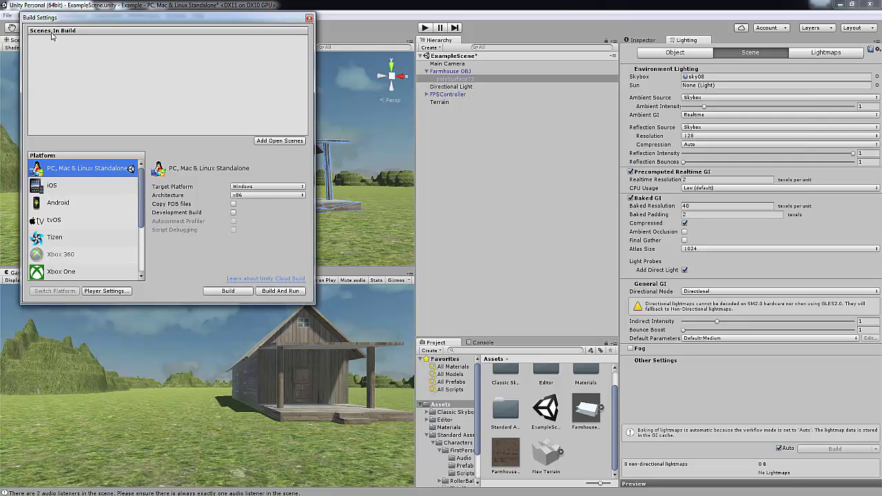
left_click(279, 142)
scroll(138, 202, "down", 2)
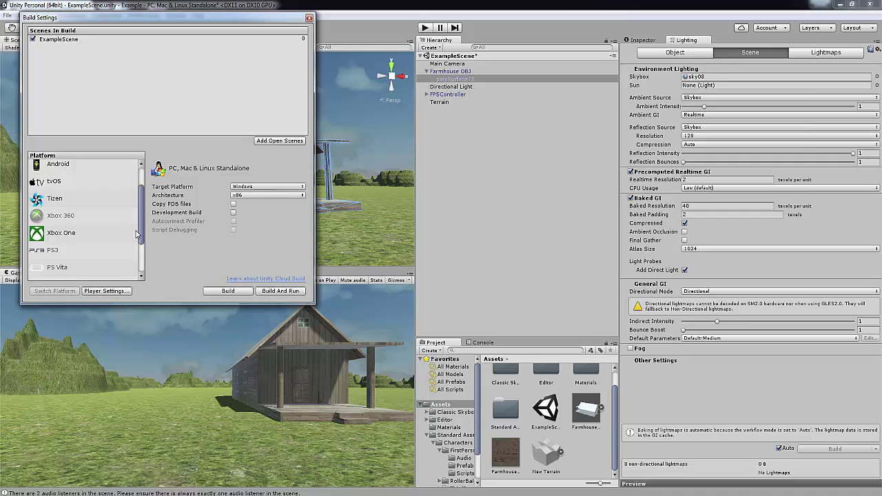
scroll(137, 202, "up", 2)
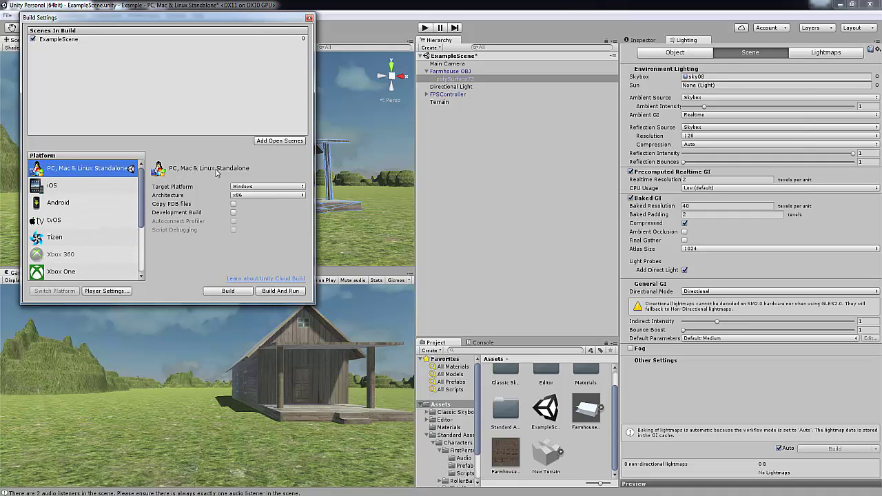
Target Windows with x86 architecture and start the build
left_click(260, 188)
left_click(251, 164)
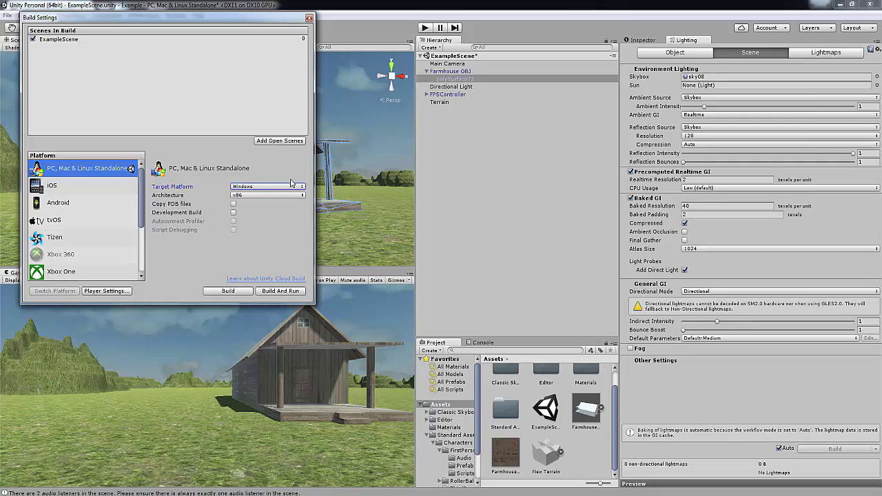
left_click(250, 196)
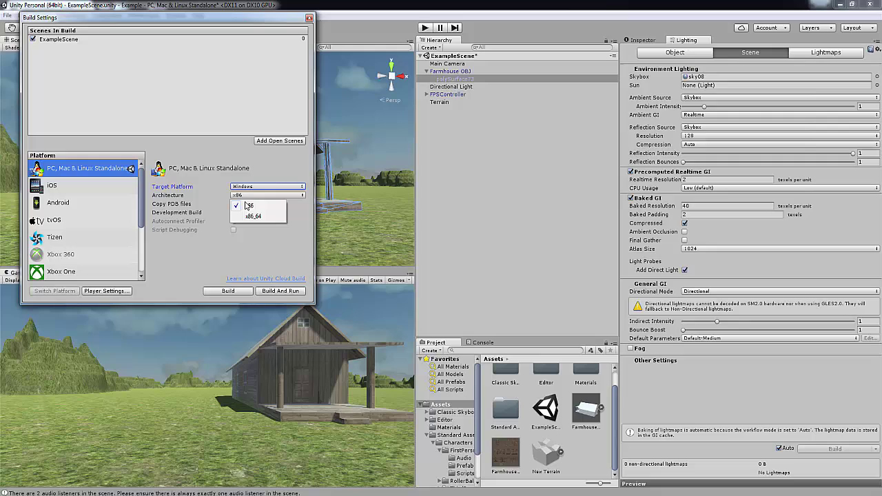
left_click(272, 168)
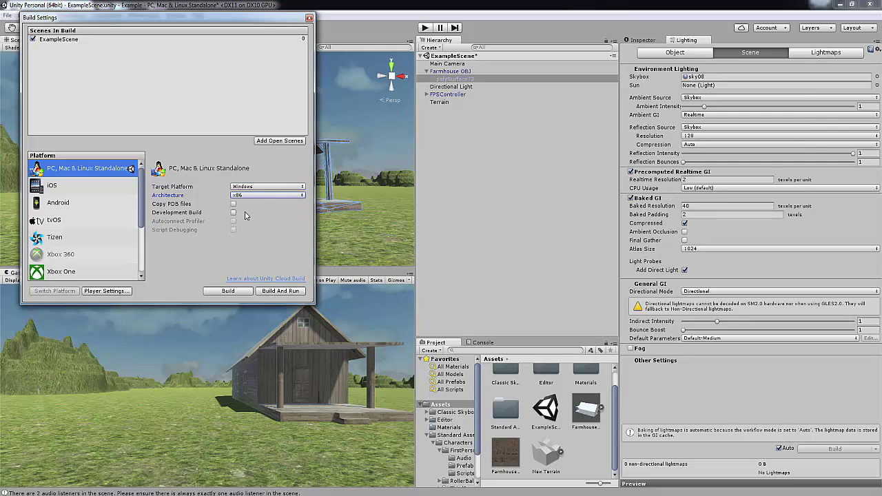
left_click(227, 290)
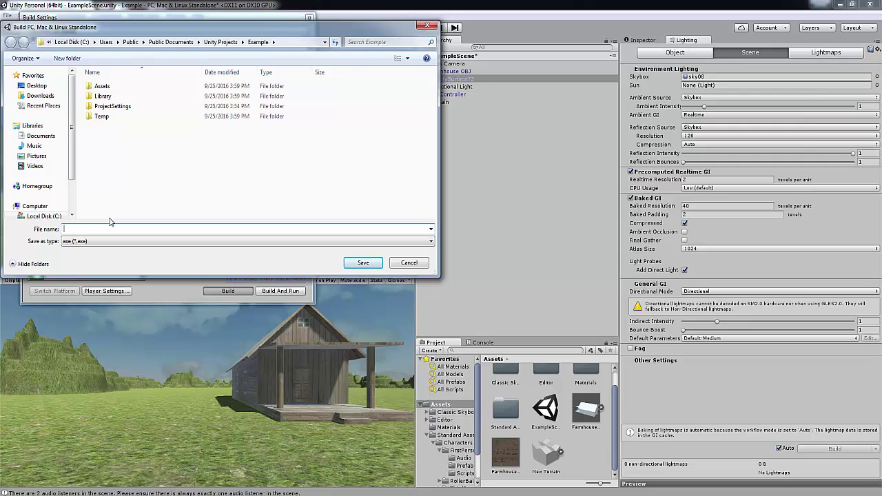
Save the build as TutorialGame.exe in the Example project folder
type("Tutor")
type("e")
left_click(364, 262)
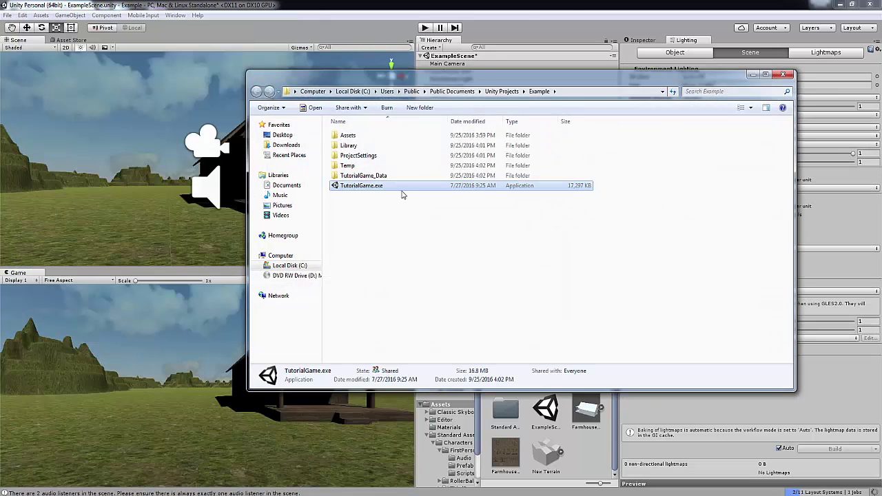
Launch TutorialGame.exe in windowed mode and play it
double_click(365, 187)
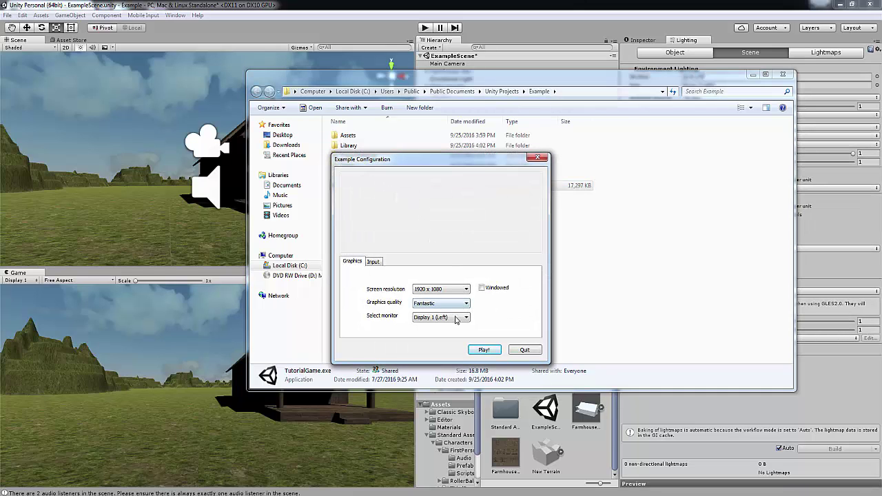
left_click(482, 288)
left_click(484, 349)
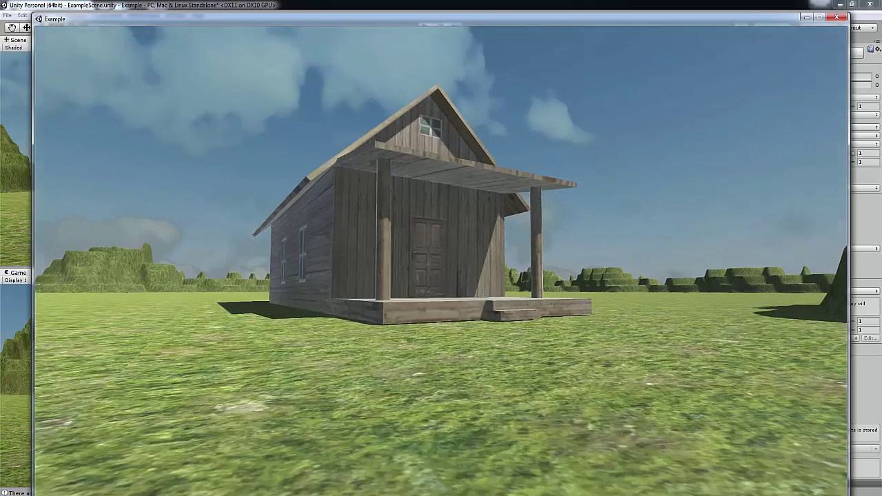
Walk forward across the grass to the farmhouse porch, then back away and sidestep right
key("w")
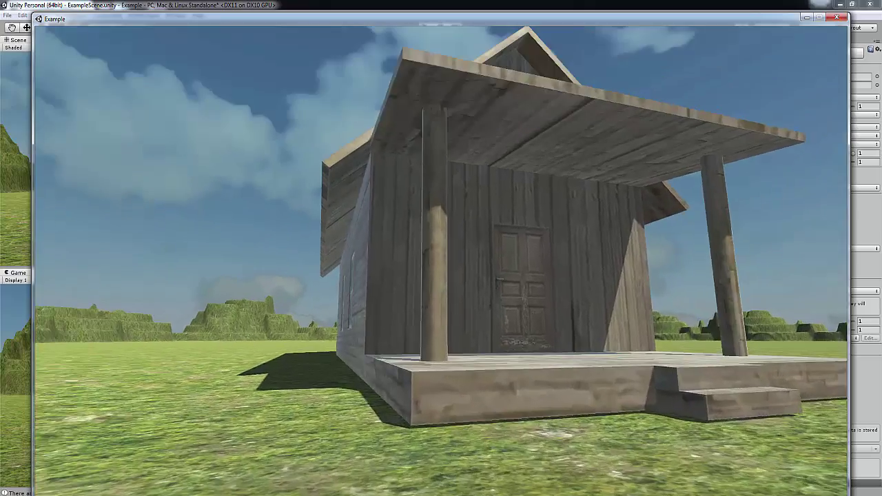
key("s")
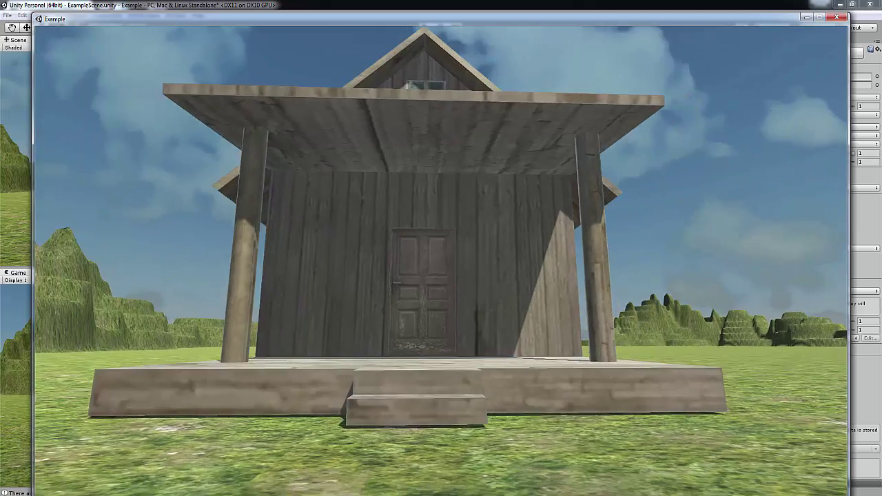
key("d")
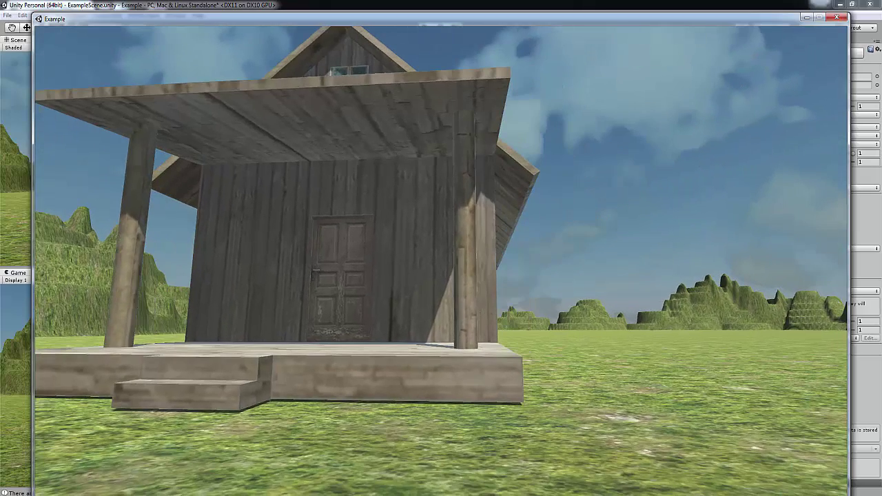